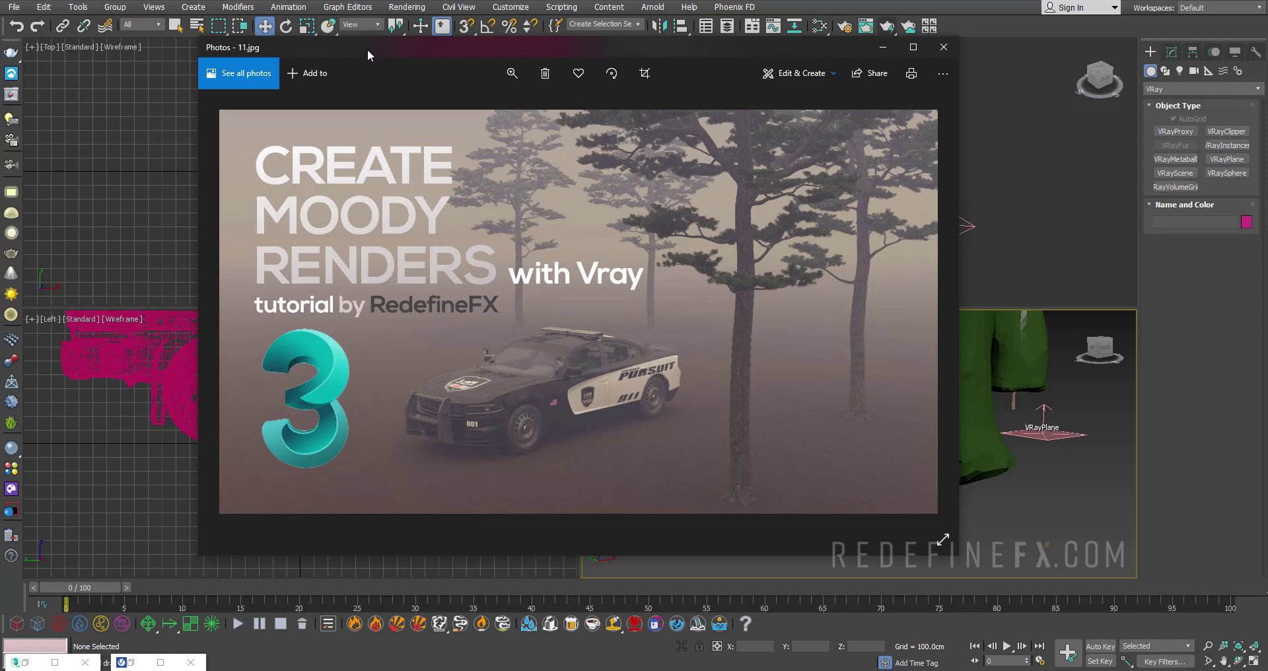
pyautogui.moveTo(367, 49)
pyautogui.mouseDown()
pyautogui.moveTo(350, 49)
pyautogui.moveTo(370, 53)
pyautogui.mouseUp()
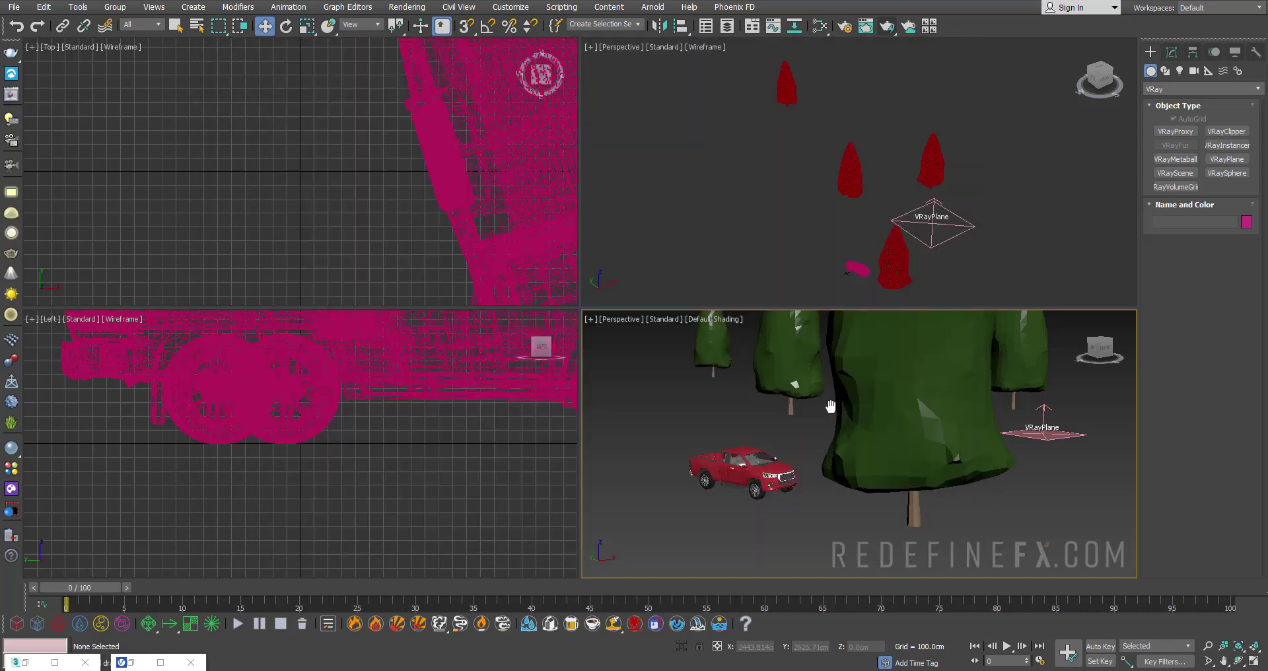
pyautogui.hotkey('alt', 'w')
pyautogui.keyDown('alt'); pyautogui.moveTo(578, 171); pyautogui.dragTo(582, 177, button='middle'); pyautogui.keyUp('alt')
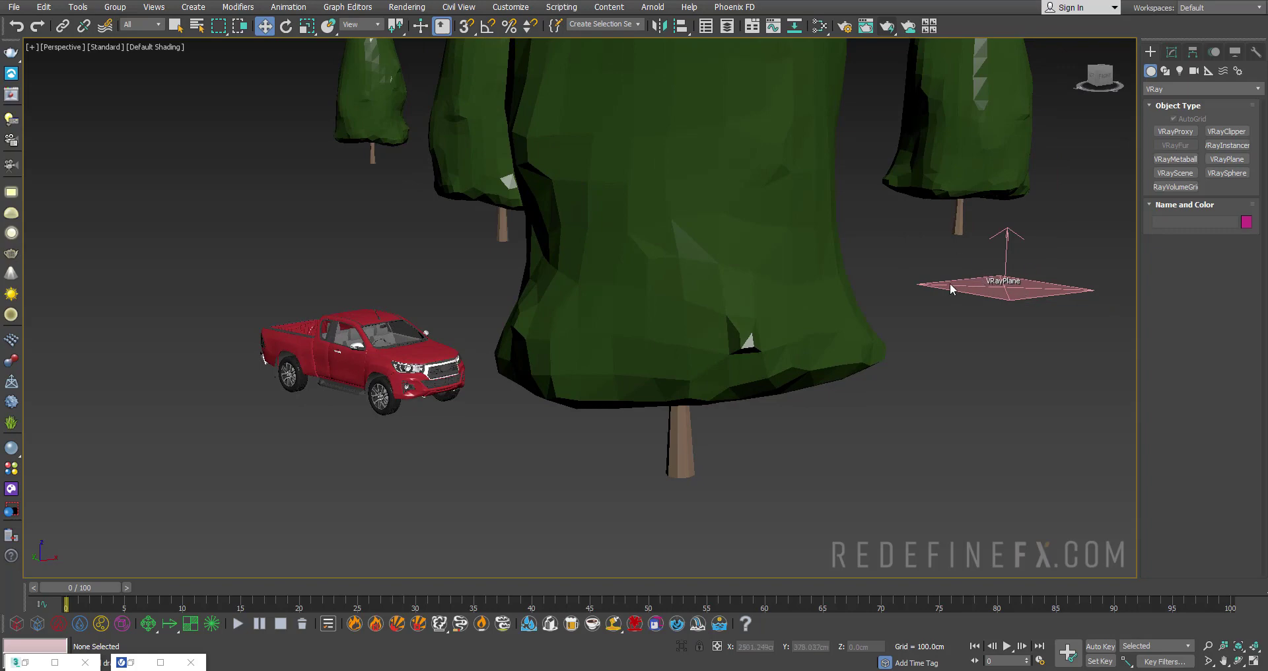
pyautogui.hotkey('alt', 'w')
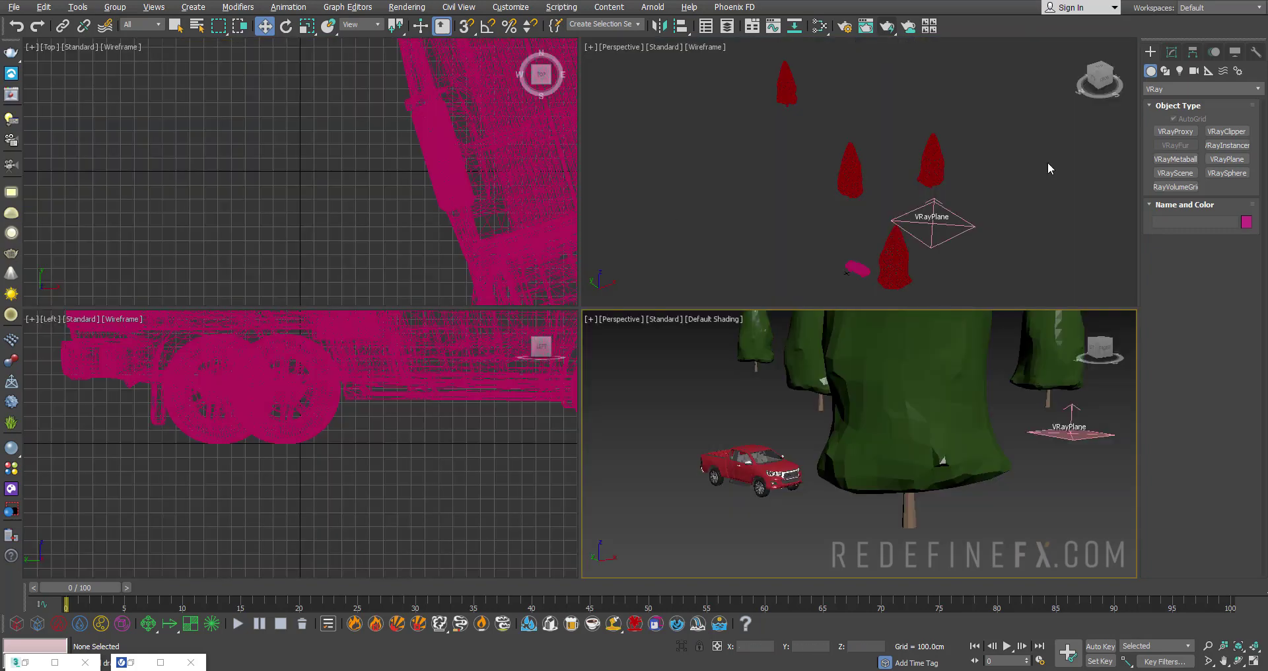
# - Create a VRaySun in the wireframe perspective view, placed behind the trees with its target near the truck
pyautogui.click(1179, 71)
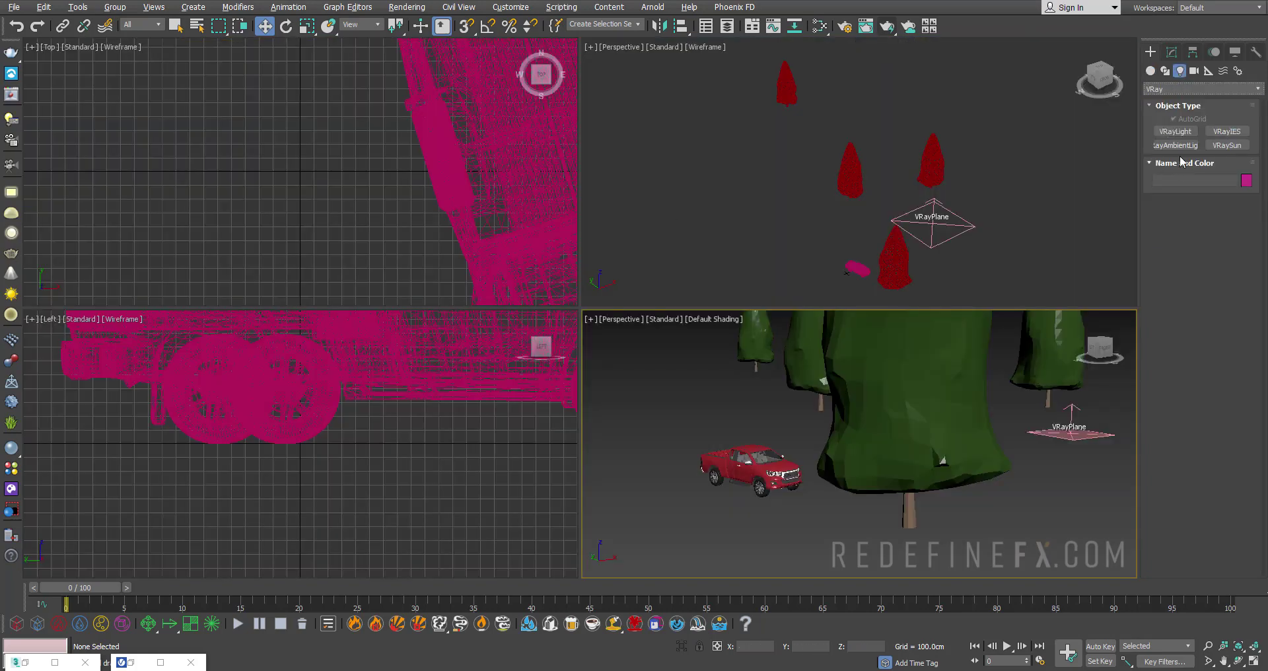
pyautogui.click(1226, 146)
pyautogui.scroll(-3, 770, 198)
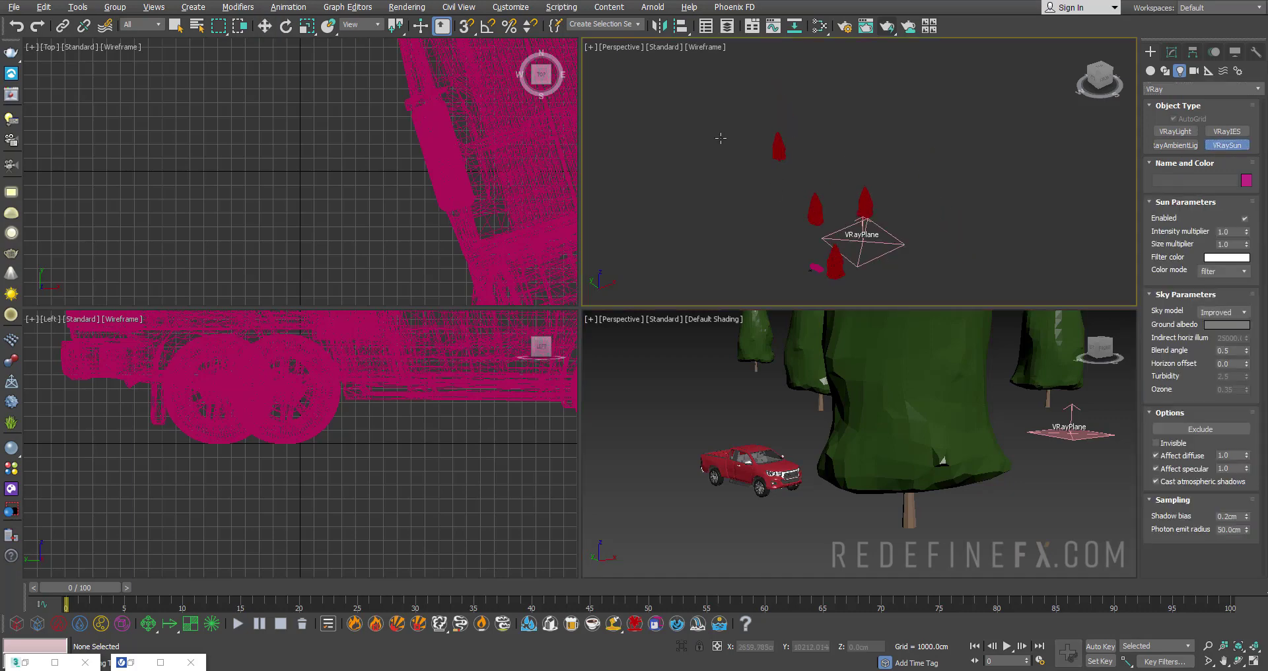
pyautogui.moveTo(716, 137); pyautogui.dragTo(821, 249)
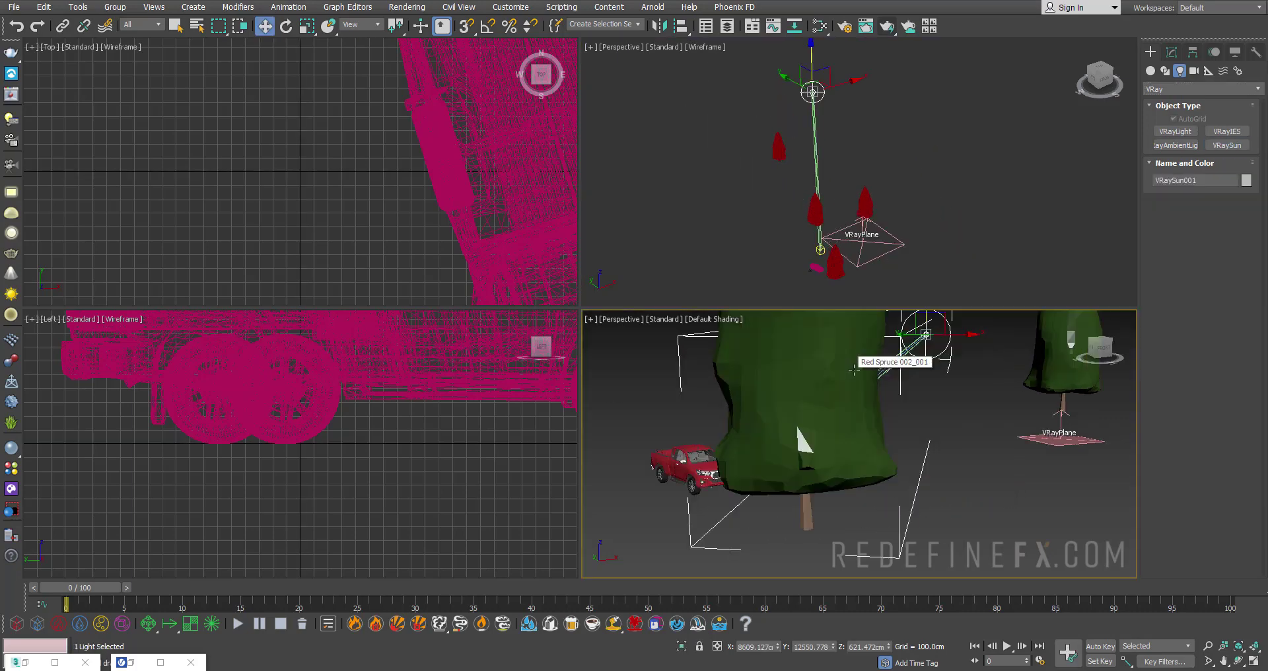
# - Open the environment settings and set the exposure control to VRay Exposure Control
pyautogui.click(406, 8)
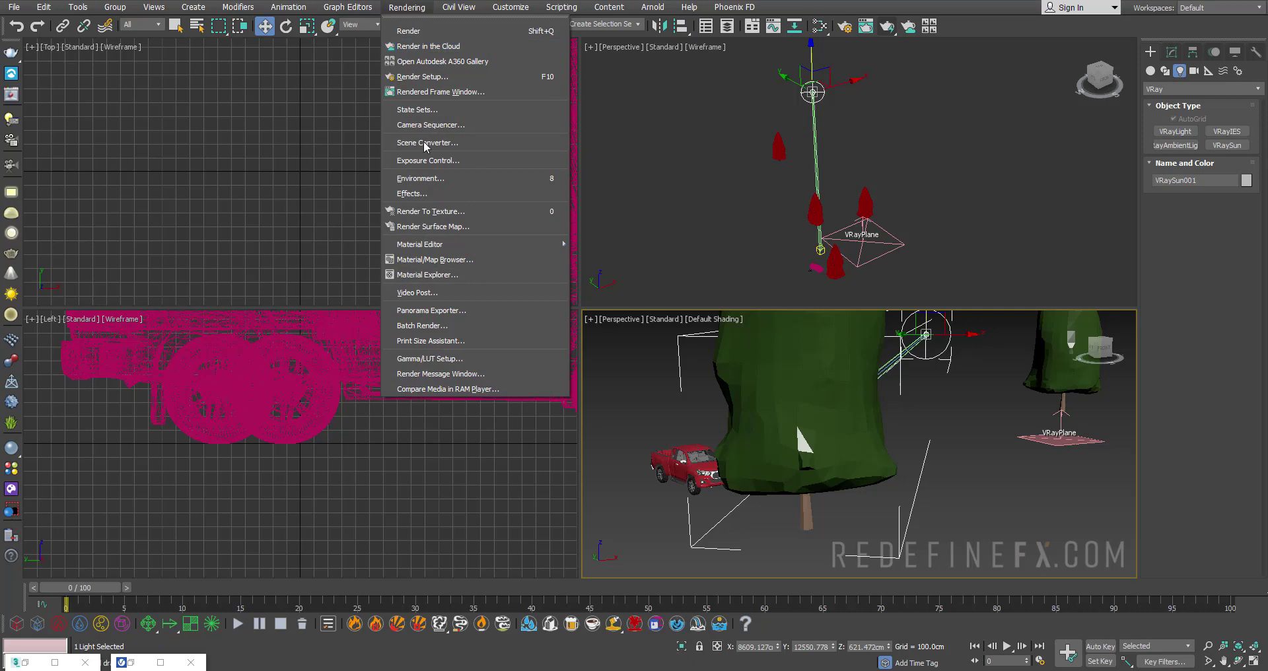
pyautogui.click(418, 180)
pyautogui.moveTo(152, 43); pyautogui.dragTo(298, 55)
pyautogui.click(270, 227)
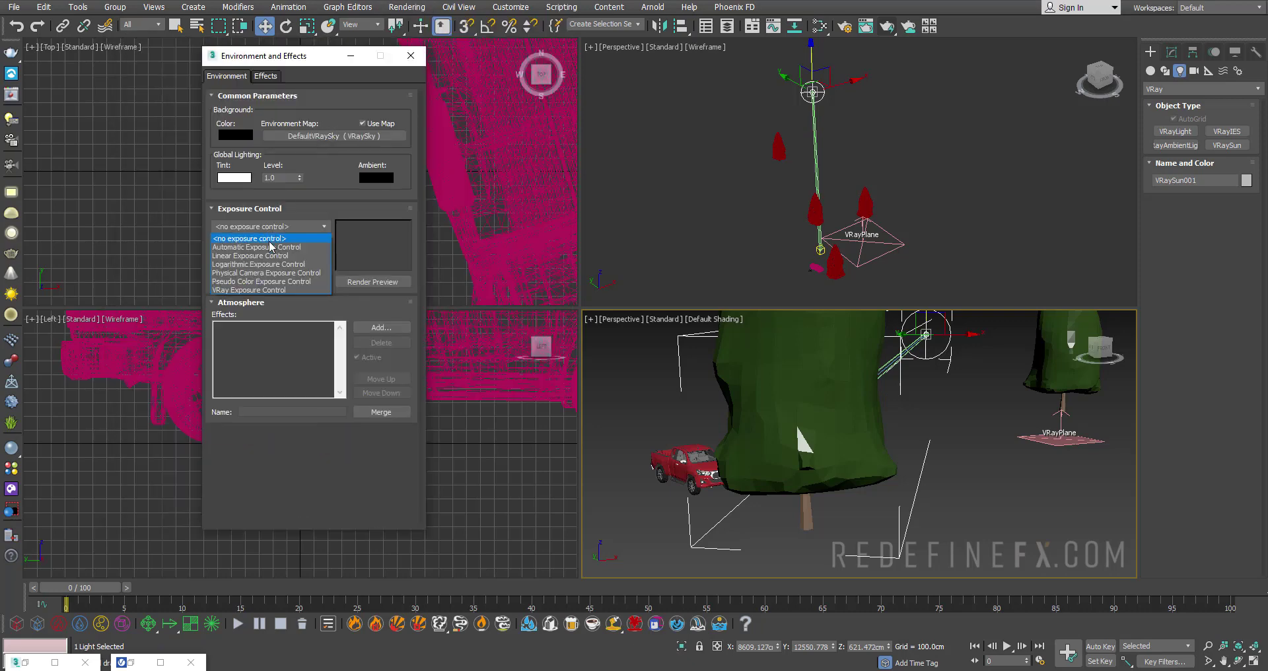
pyautogui.click(258, 290)
pyautogui.moveTo(293, 282); pyautogui.dragTo(322, 134)
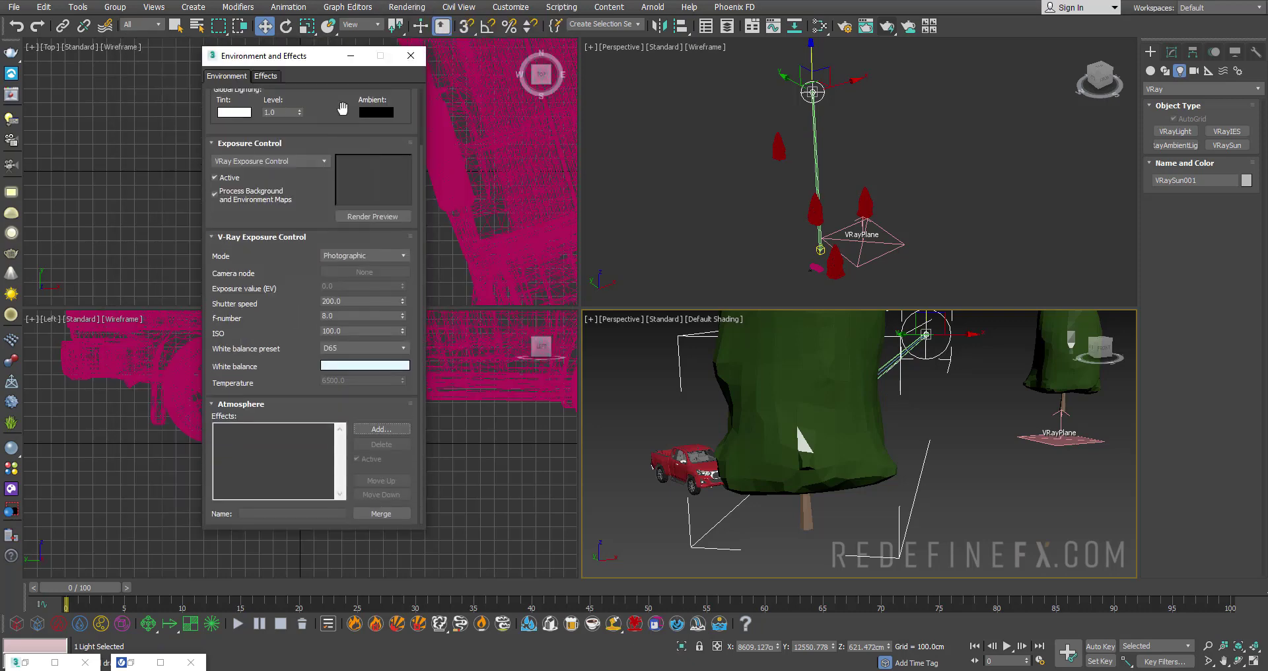
# - Add a VRayAerialPerspective atmosphere effect and bring up its general parameters
pyautogui.click(368, 428)
pyautogui.click(369, 430)
pyautogui.doubleClick(263, 136)
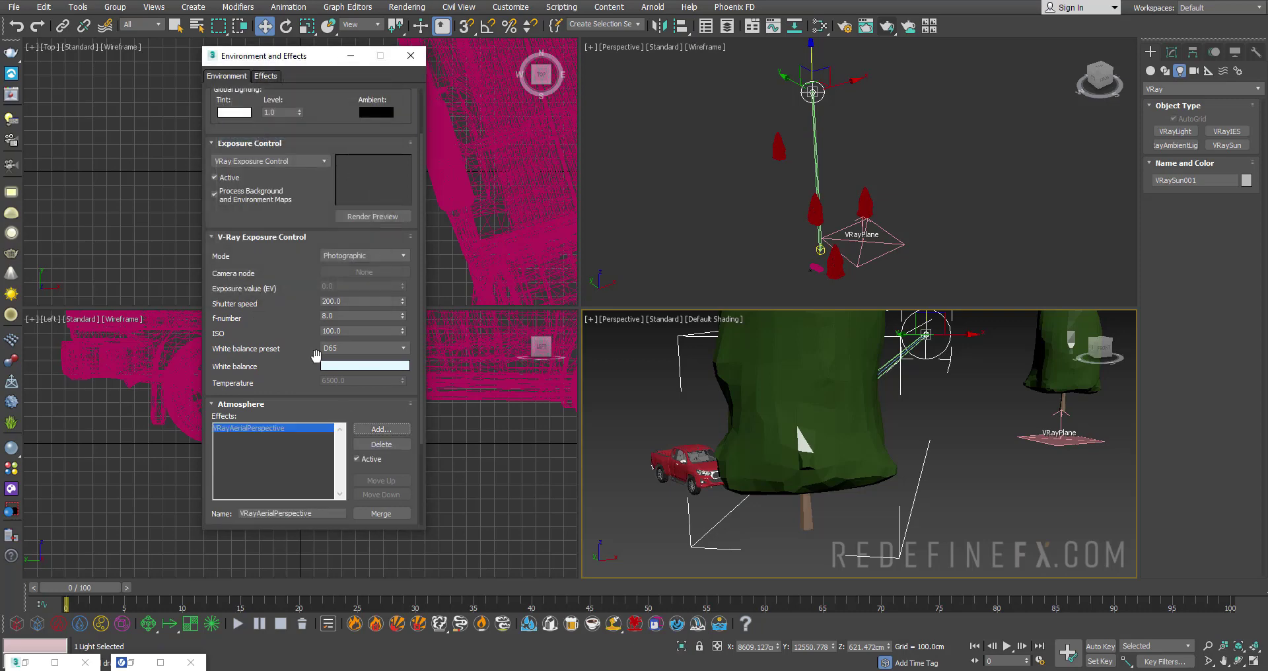
pyautogui.scroll(-1, 300, 331)
pyautogui.scroll(-5, 300, 330)
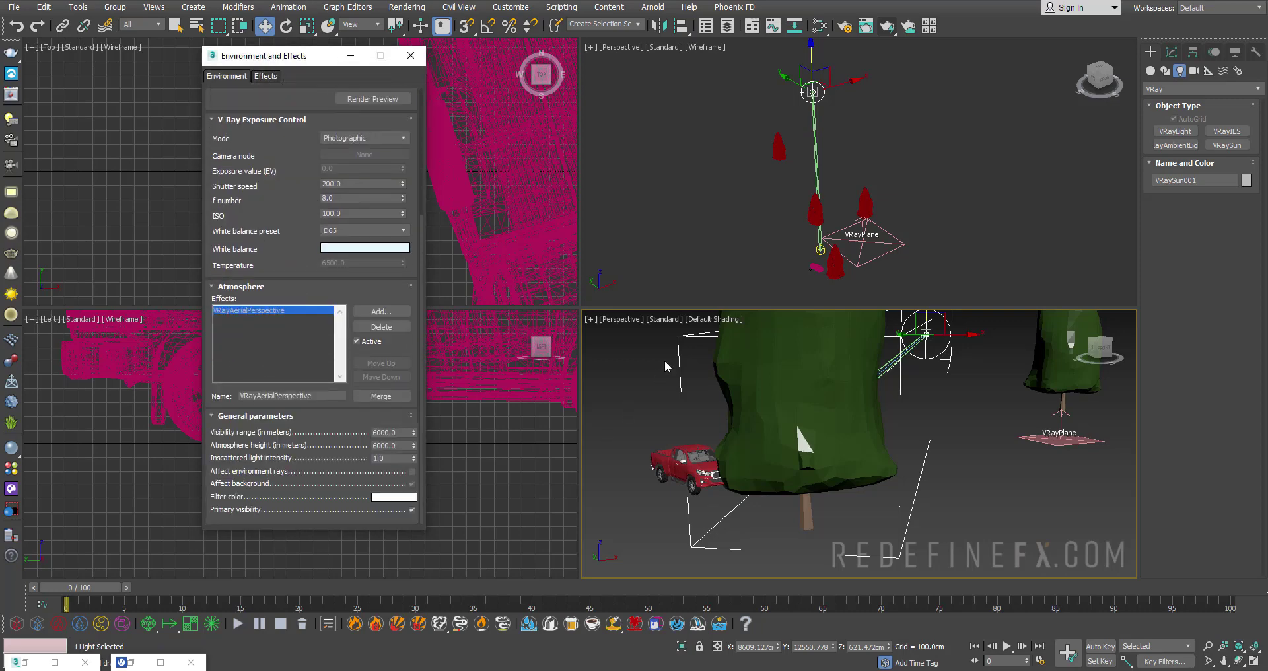
# - Start an interactive V-Ray render in the shaded perspective view and raise the sun to about 1138 cm
pyautogui.click(664, 319)
pyautogui.click(704, 367)
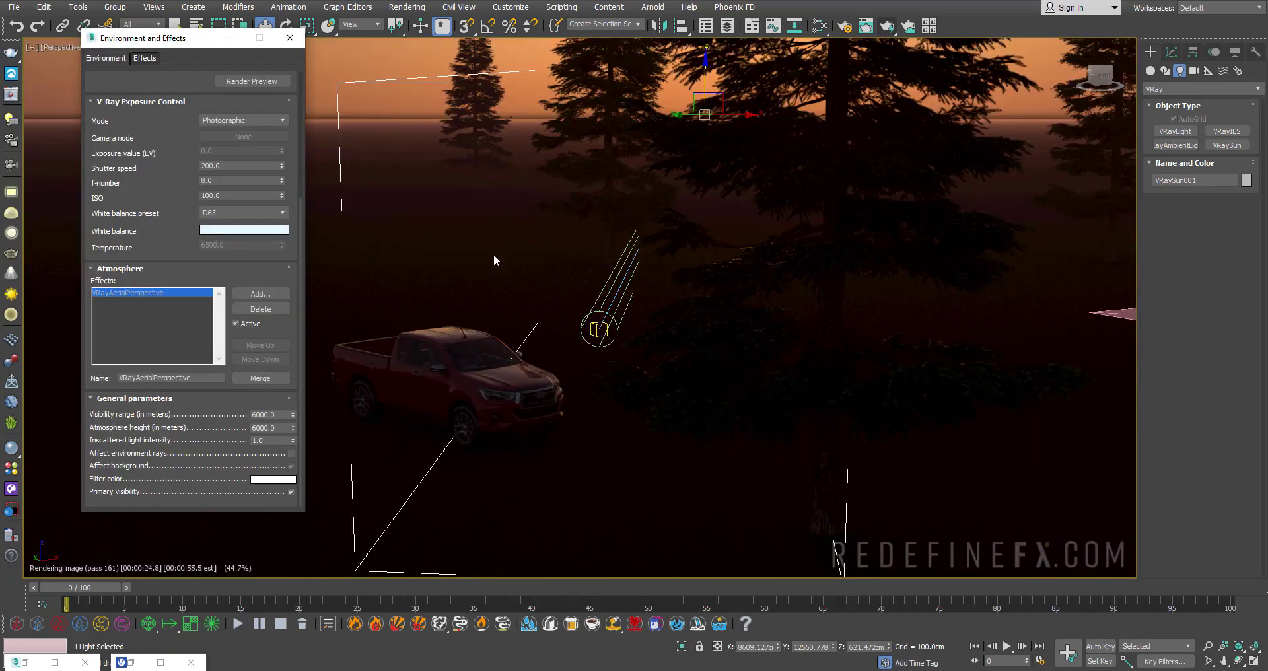
pyautogui.moveTo(701, 85); pyautogui.dragTo(695, 45)
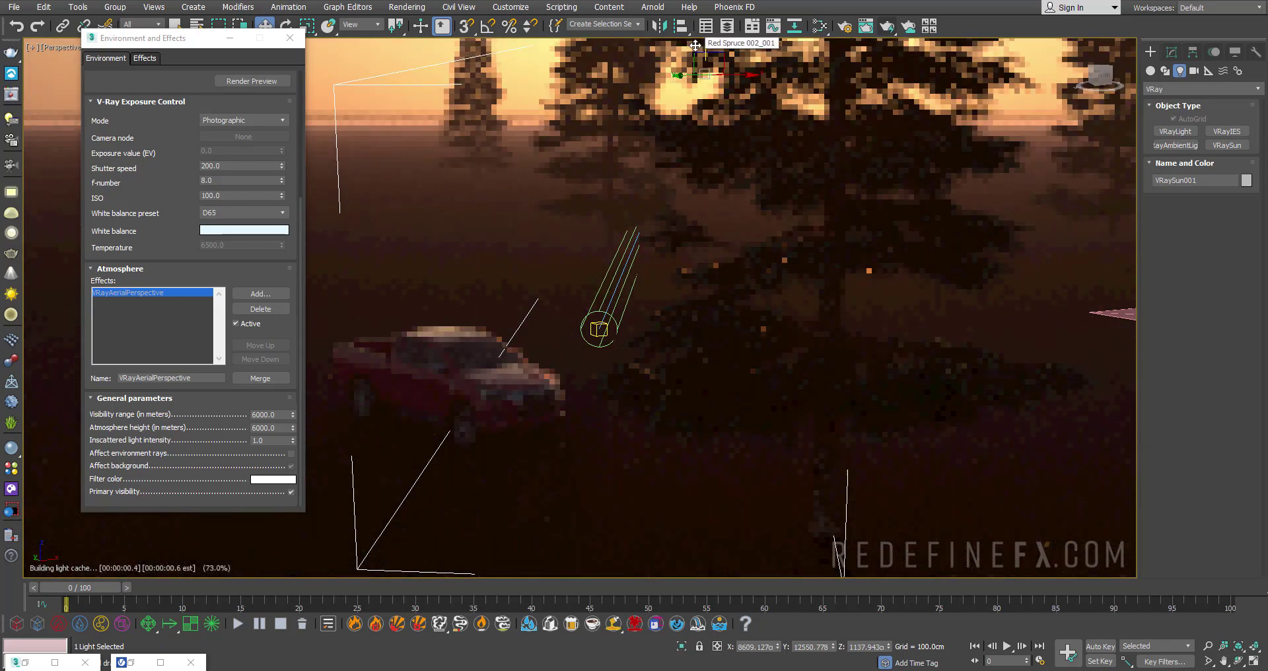
# - Make the aerial perspective affect environment rays and set its visibility range to 200 m
pyautogui.moveTo(233, 38); pyautogui.dragTo(247, 14)
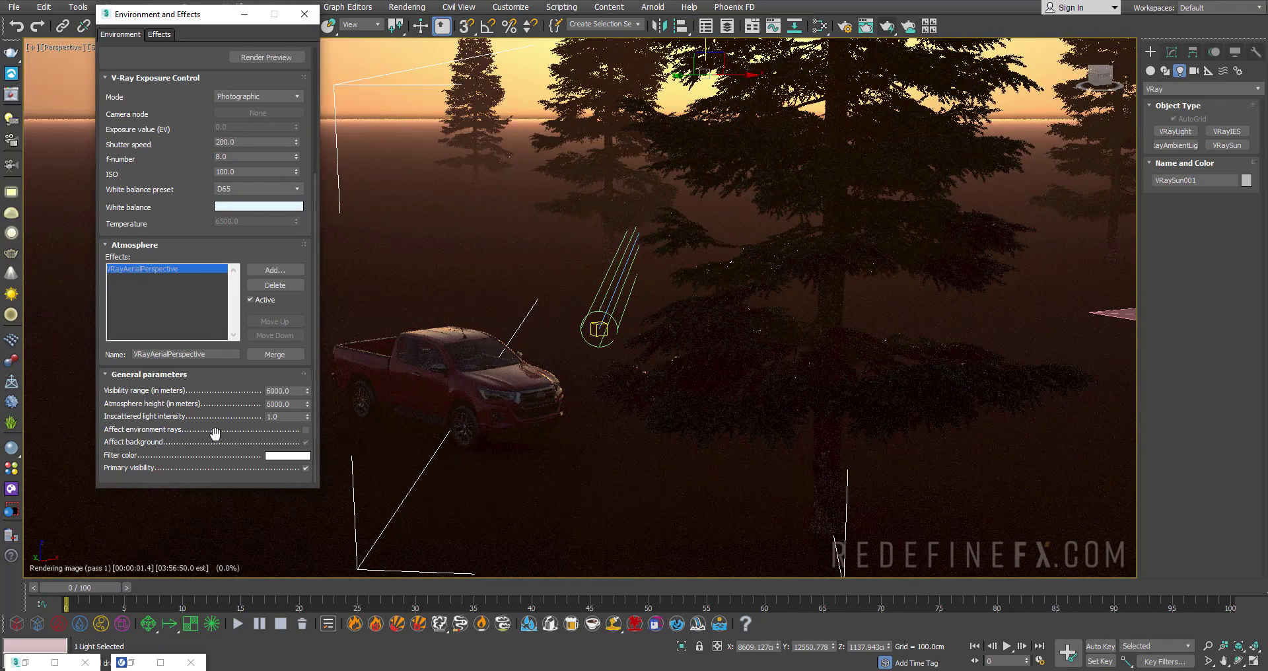
pyautogui.click(305, 430)
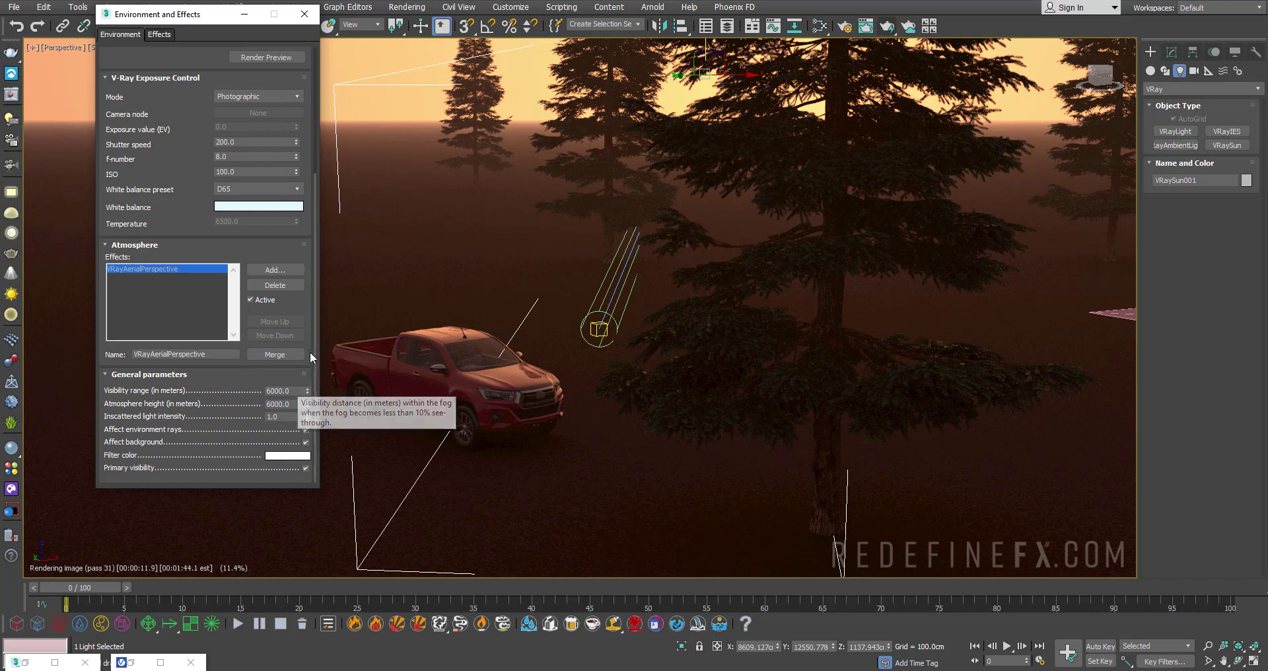
pyautogui.moveTo(299, 391); pyautogui.dragTo(238, 389)
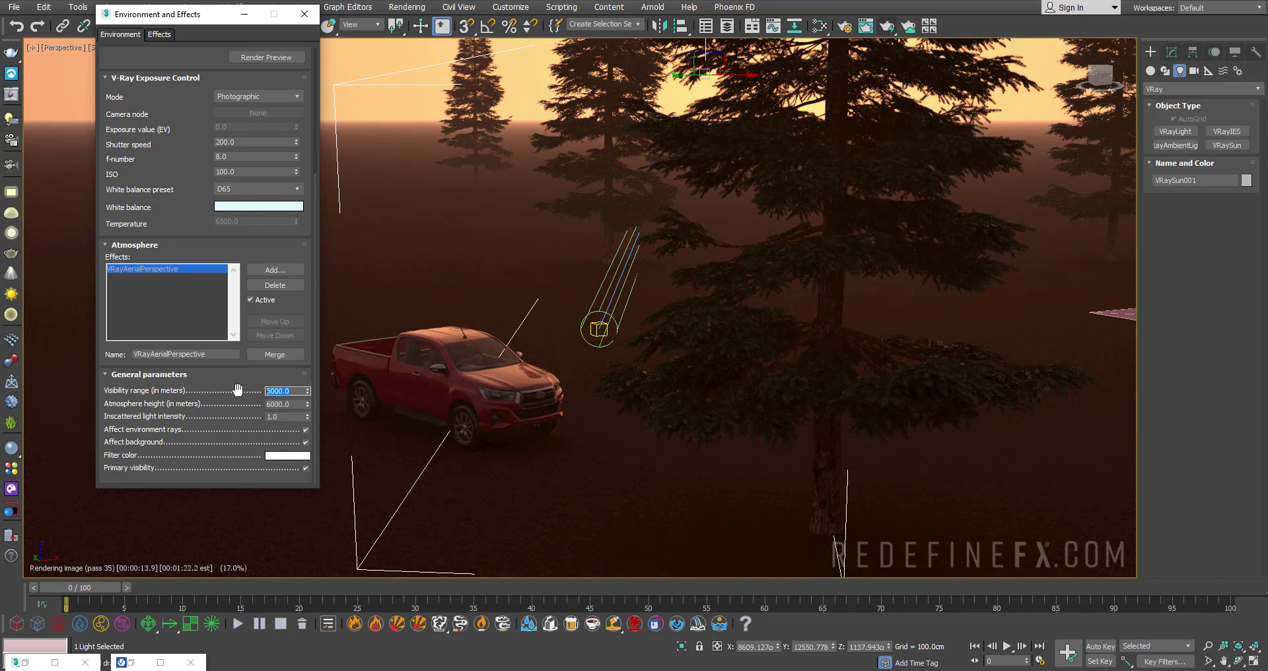
pyautogui.write('200')
pyautogui.press('Return')
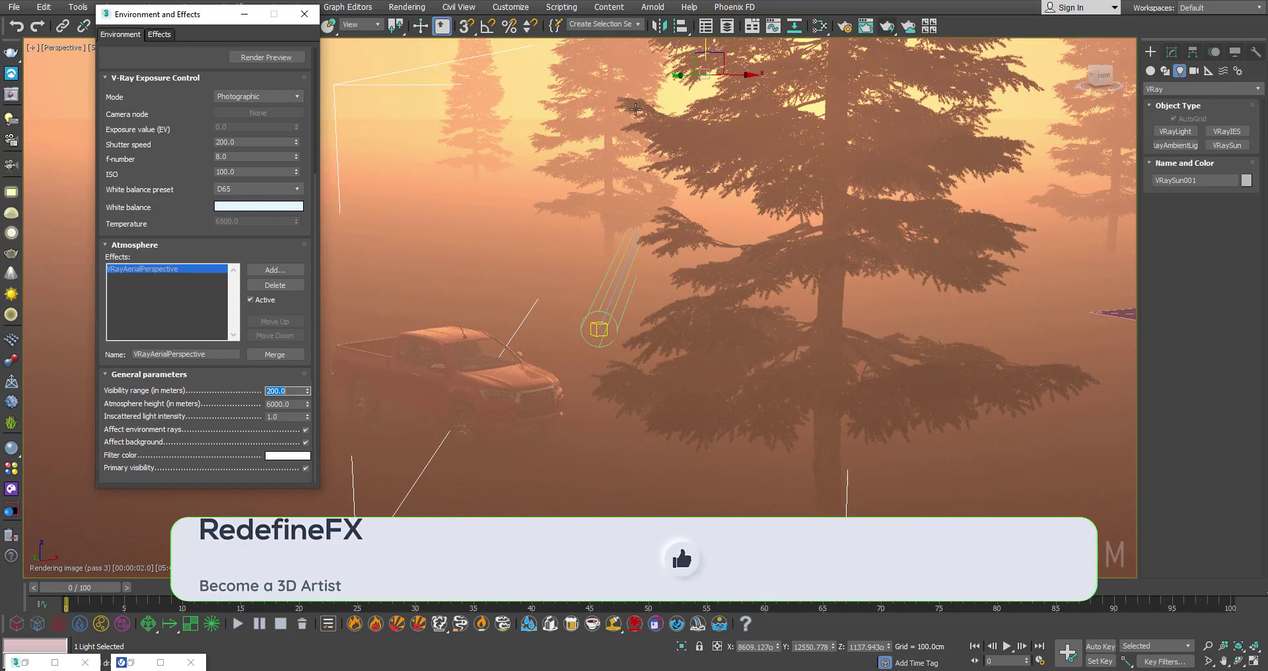
# - Lower the VRaySun to a height of about 672 cm
pyautogui.keyDown('alt'); pyautogui.moveTo(636, 109); pyautogui.dragTo(682, 116, button='middle'); pyautogui.keyUp('alt')
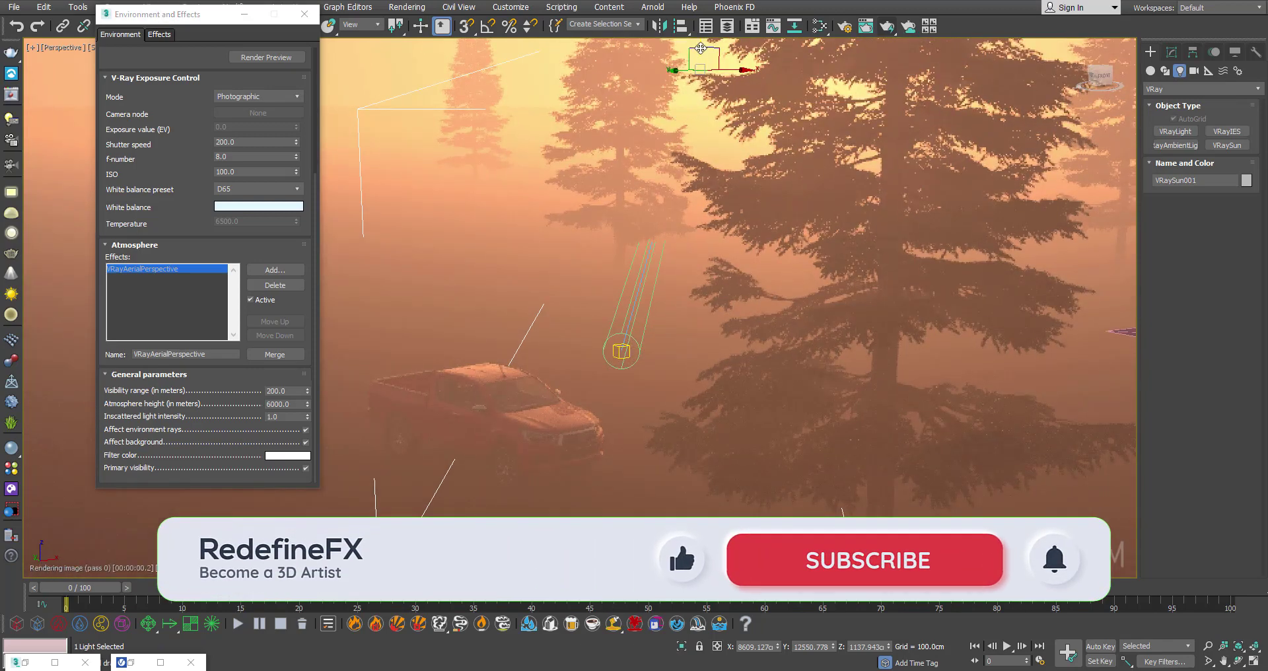
pyautogui.moveTo(701, 49); pyautogui.dragTo(707, 78)
pyautogui.moveTo(667, 251); pyautogui.dragTo(663, 244, button='middle')
# - Set the aerial perspective's atmosphere height to 20 m
pyautogui.click(290, 443)
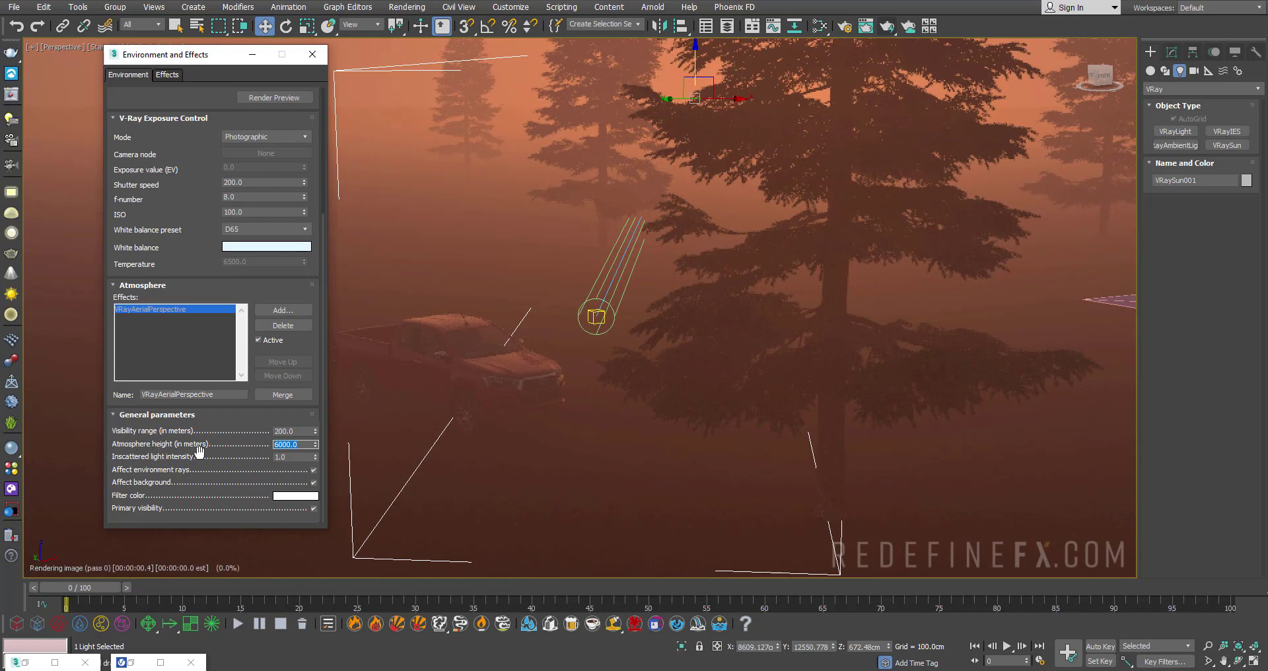
pyautogui.write('5000')
pyautogui.press('Return')
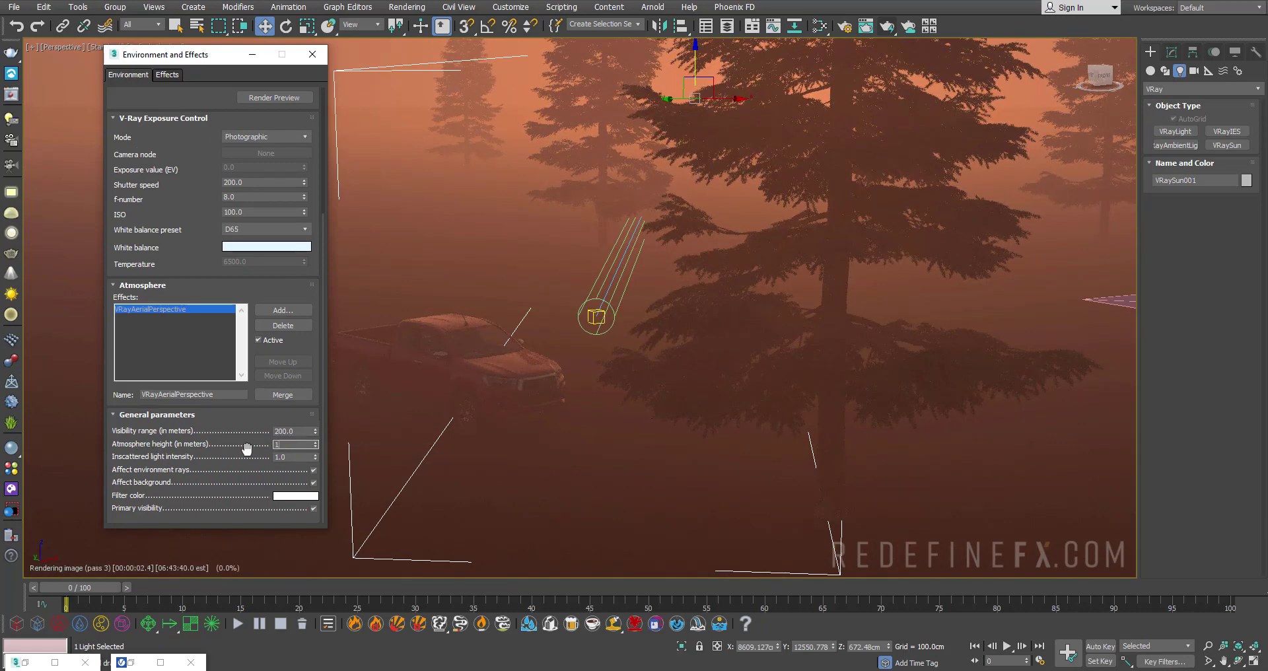
pyautogui.write('1')
pyautogui.press('Return')
# - Try an inscattered light intensity of 3.0 for the fog and restore it to 1.0
pyautogui.click(315, 454)
pyautogui.click(315, 454)
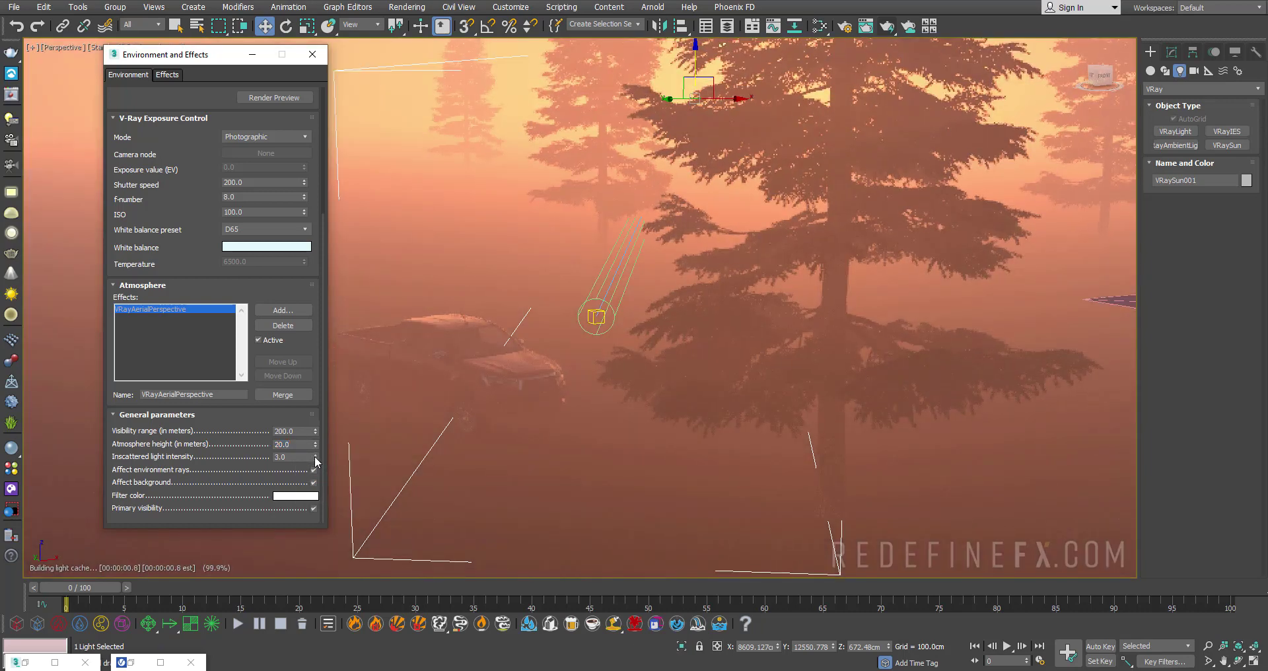
pyautogui.click(315, 460)
pyautogui.click(315, 460)
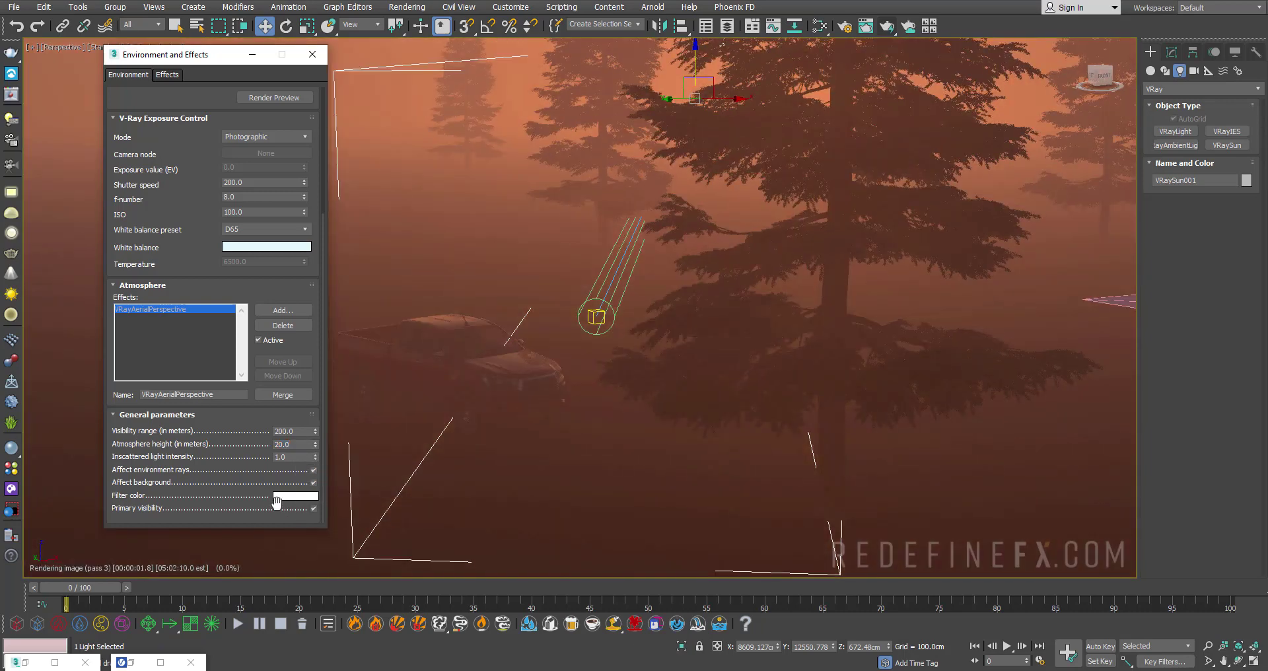
# - Set the aerial perspective's filter color to a blue with hue 151 and saturation 220
pyautogui.click(278, 497)
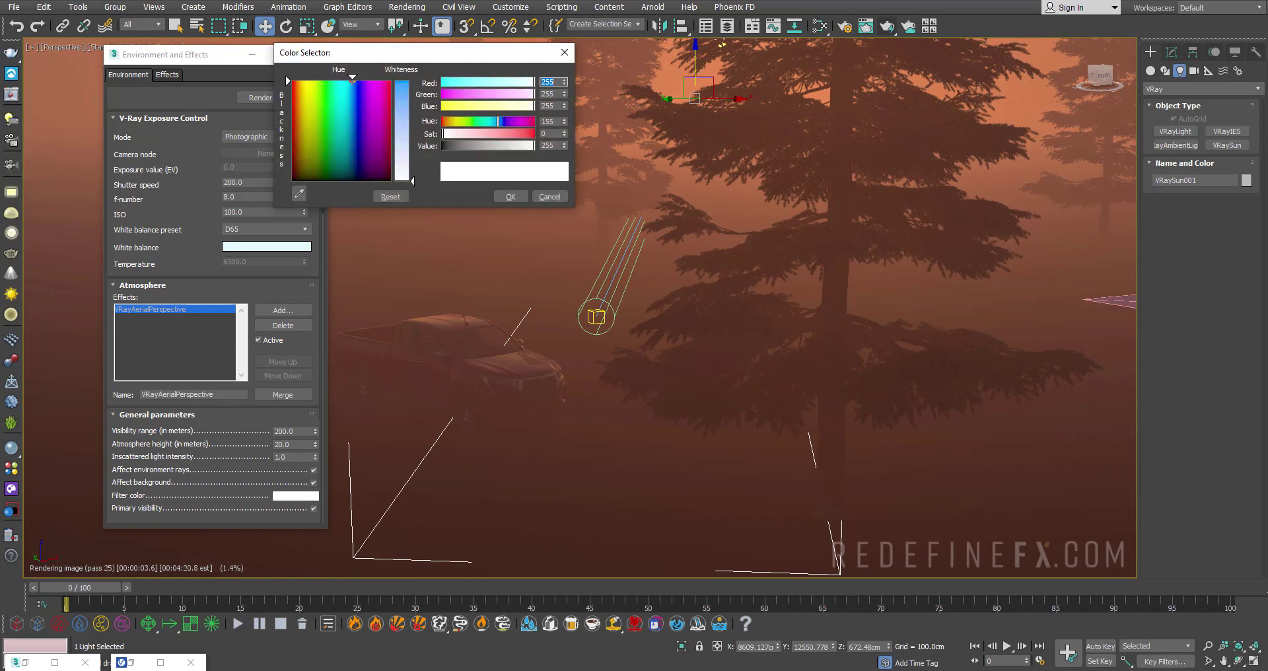
pyautogui.click(350, 81)
pyautogui.moveTo(402, 107); pyautogui.dragTo(402, 81)
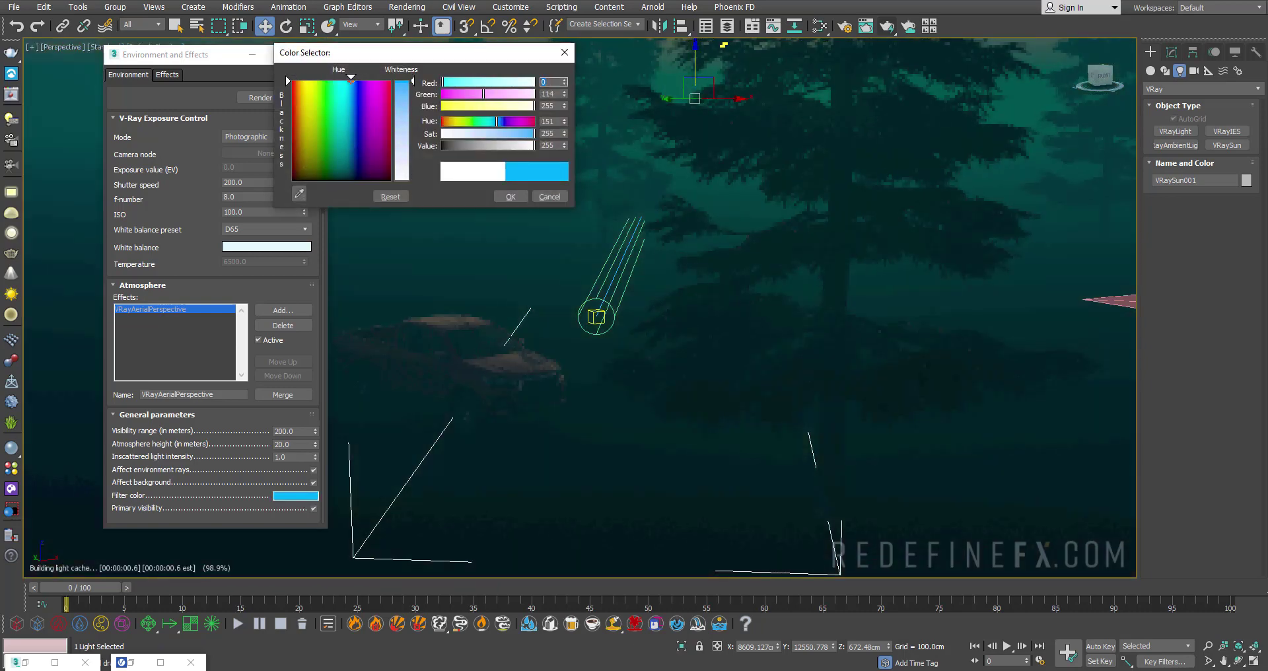
pyautogui.click(403, 82)
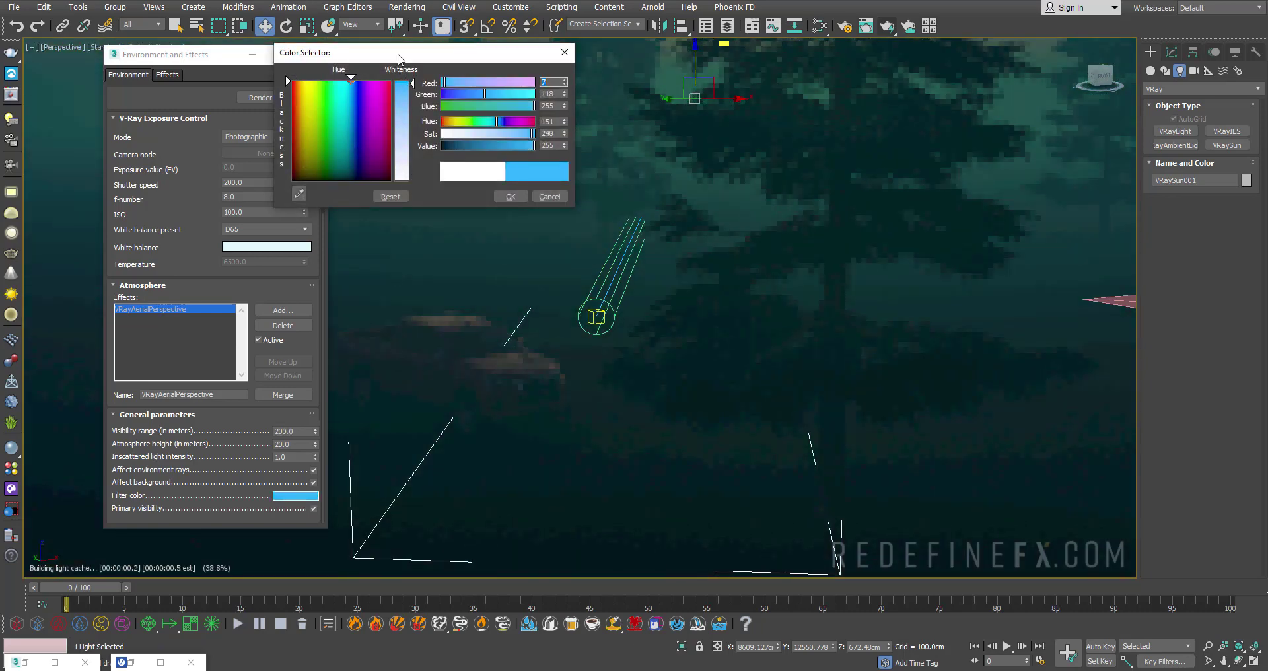
pyautogui.moveTo(531, 136); pyautogui.dragTo(521, 140)
pyautogui.click(515, 196)
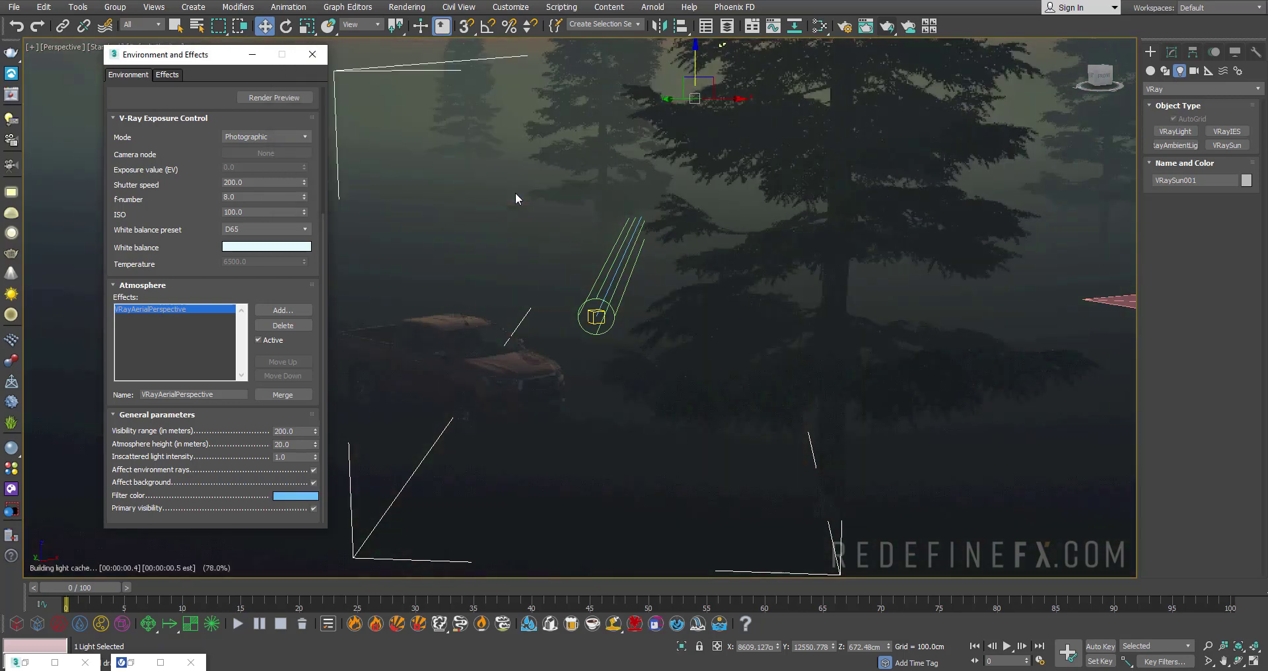
# - Make the VRaySun invisible in its light options
pyautogui.moveTo(516, 197); pyautogui.dragTo(593, 167, button='middle')
pyautogui.press('1')
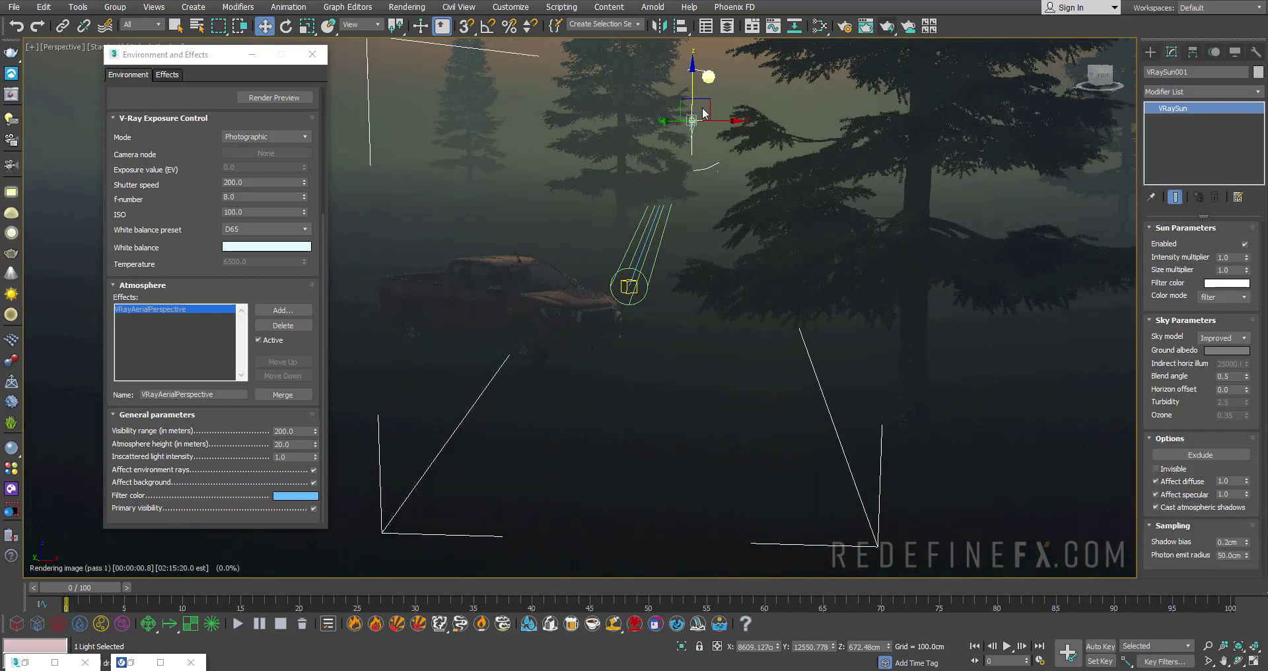
pyautogui.click(1167, 470)
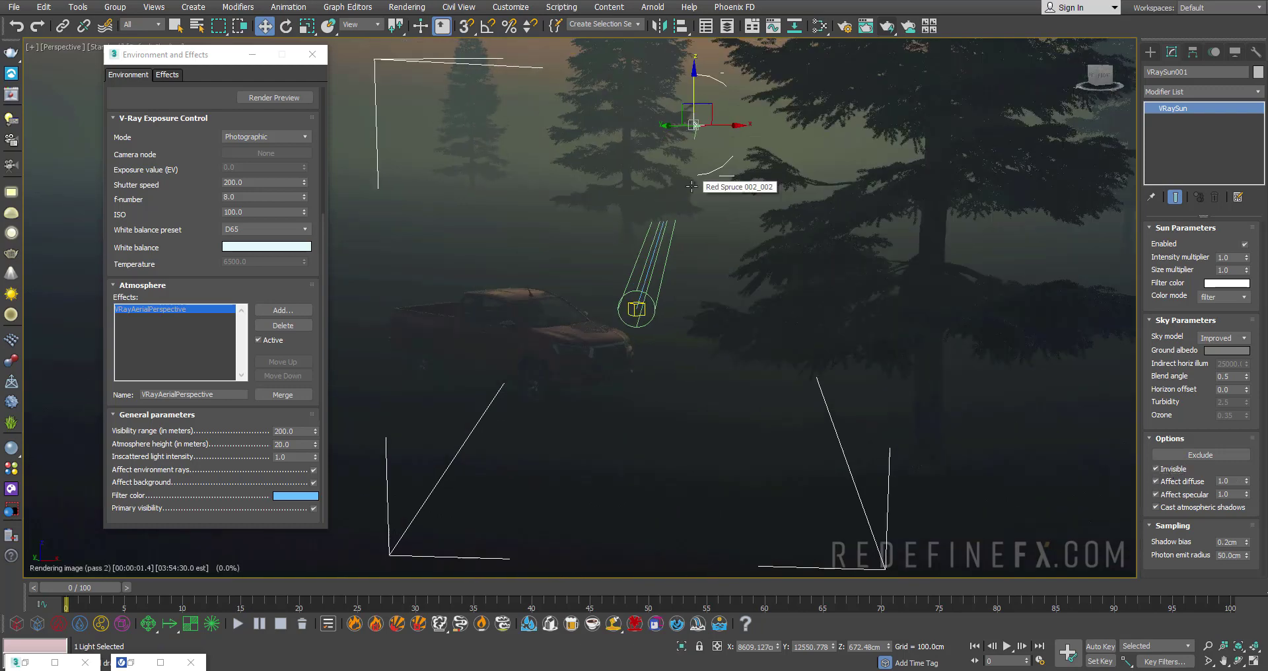
# - Change the VRaySun's sky model to CIE Overcast
pyautogui.keyDown('alt'); pyautogui.moveTo(676, 166); pyautogui.dragTo(637, 49, button='middle'); pyautogui.keyUp('alt')
pyautogui.moveTo(729, 76); pyautogui.dragTo(862, 284, button='middle')
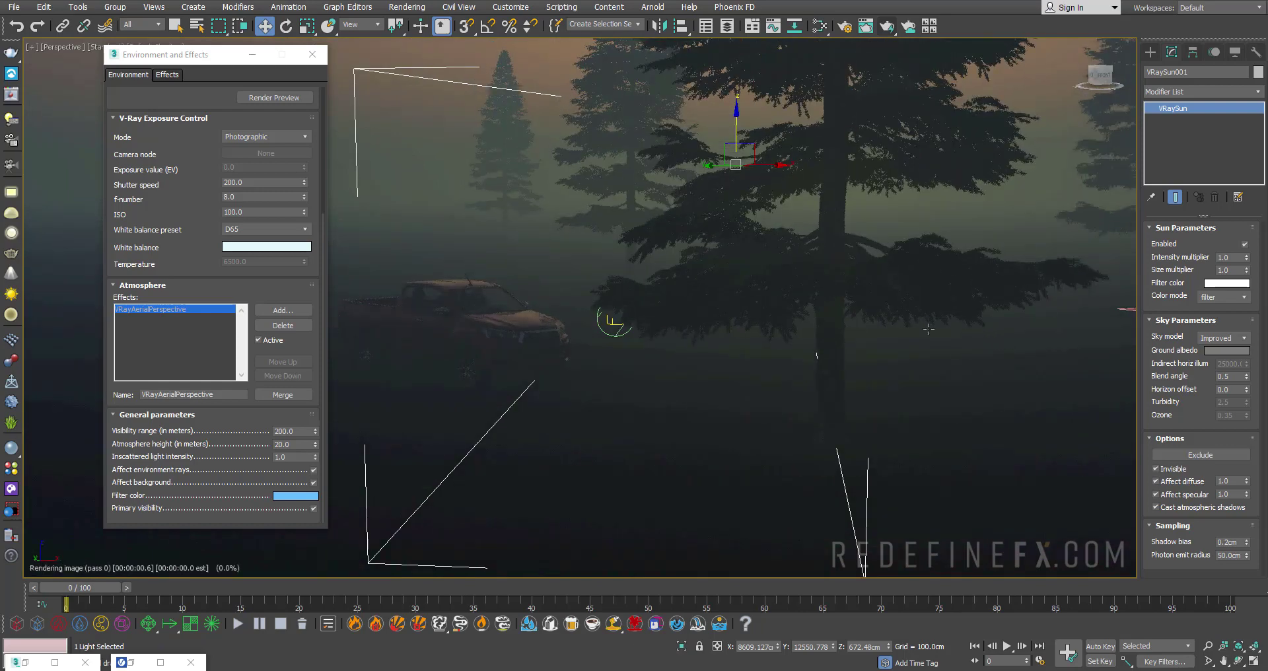
pyautogui.click(1218, 338)
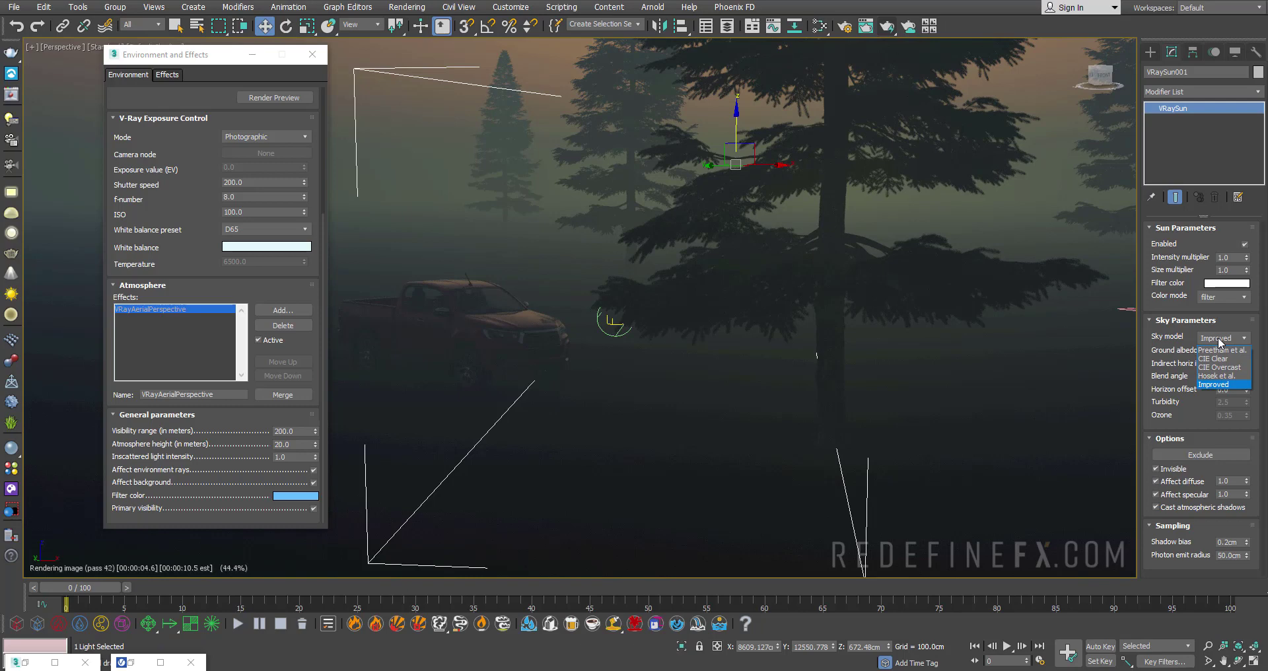
pyautogui.click(1221, 368)
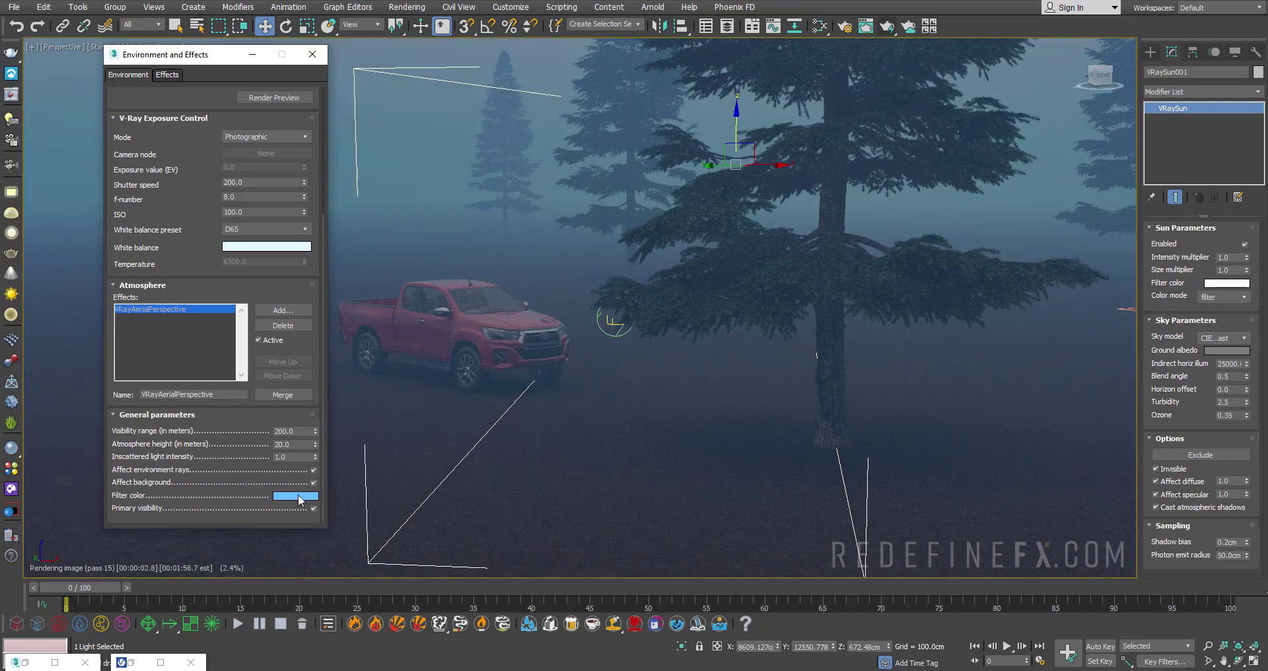
# - Reduce the saturation of the aerial perspective's blue filter color
pyautogui.click(294, 496)
pyautogui.moveTo(400, 58); pyautogui.dragTo(325, 70)
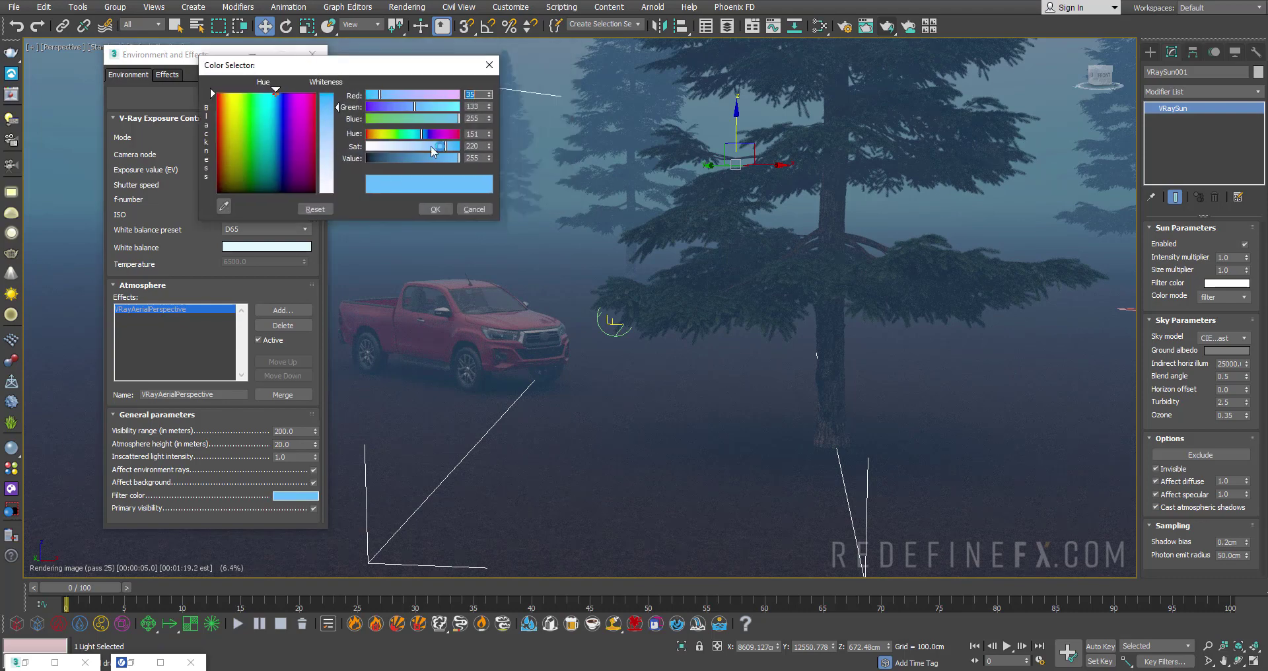
pyautogui.moveTo(444, 154); pyautogui.dragTo(428, 149)
pyautogui.moveTo(437, 62); pyautogui.dragTo(362, 103)
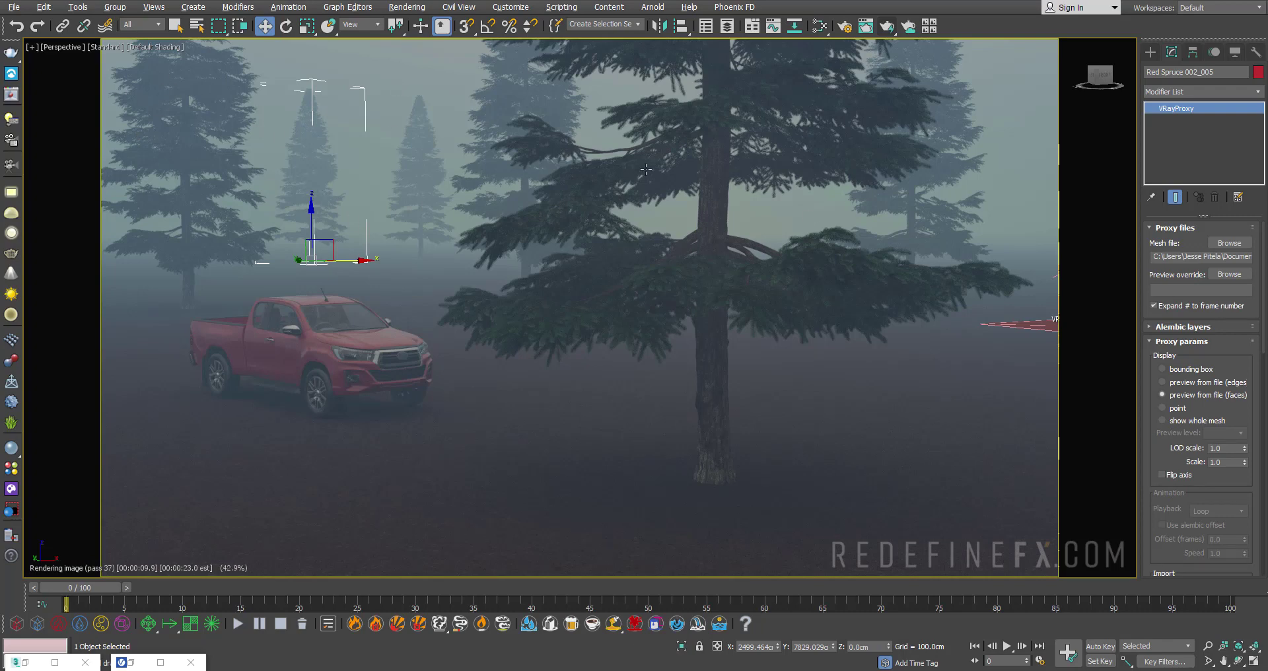
# - Examine the list of atmospheric effects that can be added, comparing VRayAerialPerspective with VRayEnvironmentFog
pyautogui.click(502, 368)
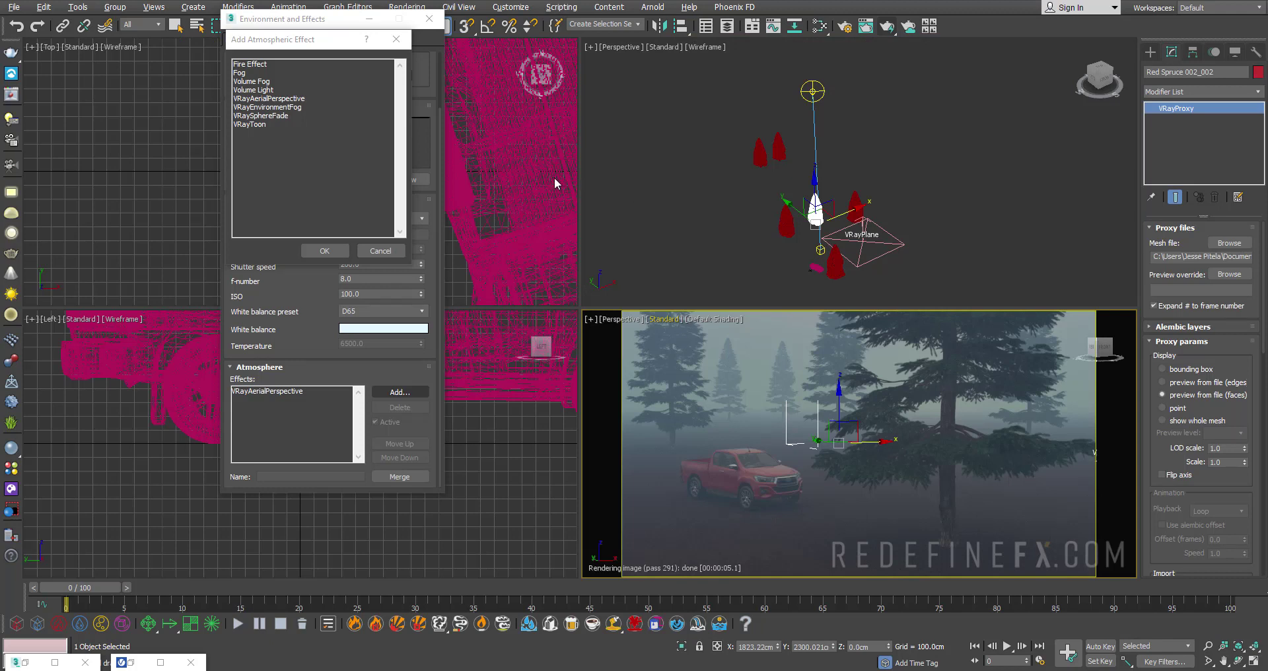
pyautogui.moveTo(292, 49); pyautogui.dragTo(369, 108)
pyautogui.click(367, 166)
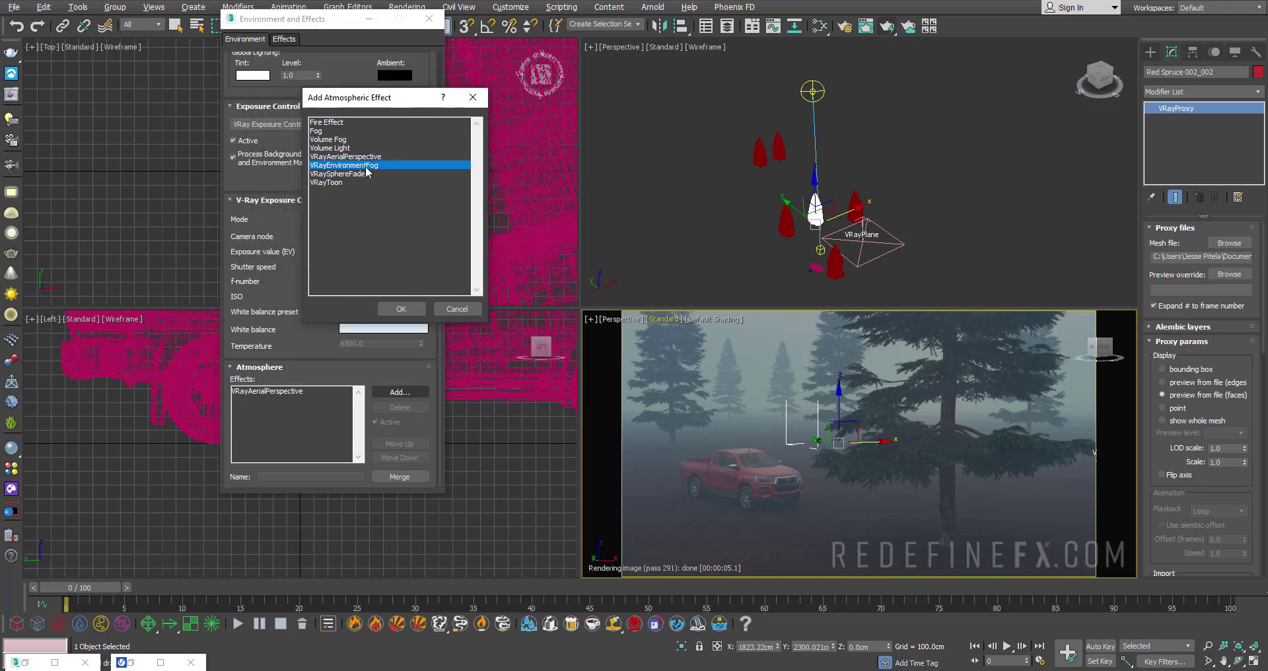
pyautogui.click(353, 158)
pyautogui.click(358, 165)
pyautogui.click(362, 173)
pyautogui.click(354, 166)
pyautogui.moveTo(370, 97); pyautogui.dragTo(416, 103)
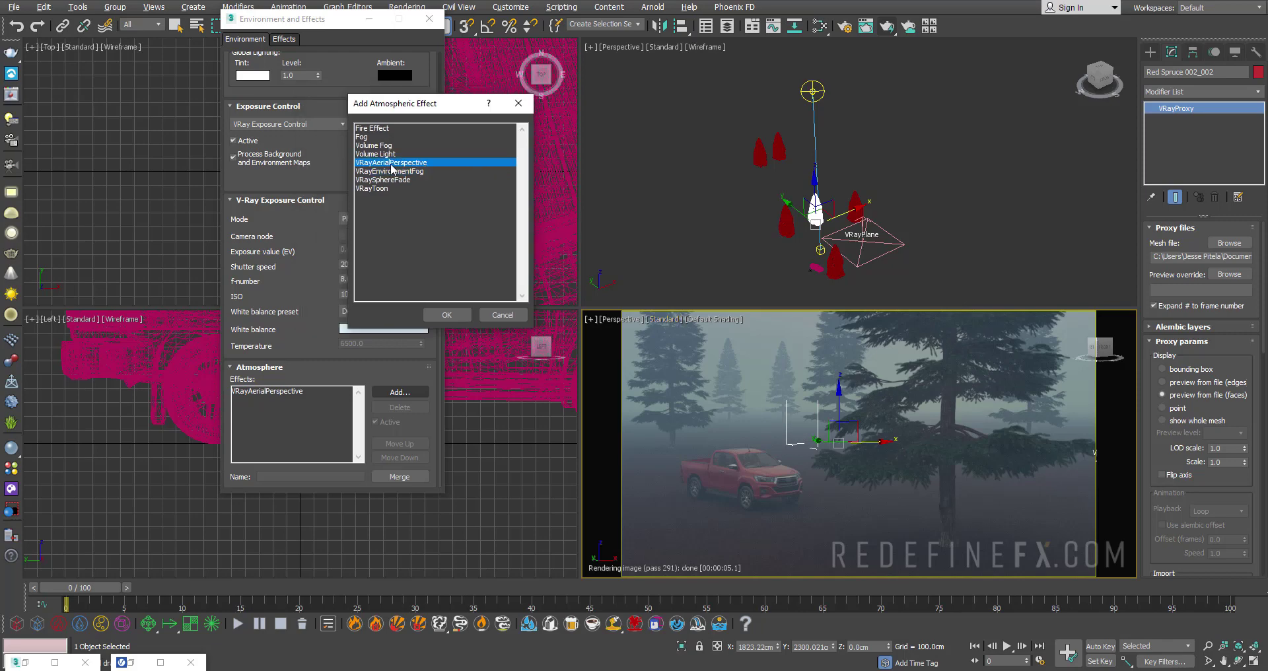
pyautogui.click(389, 163)
pyautogui.click(387, 173)
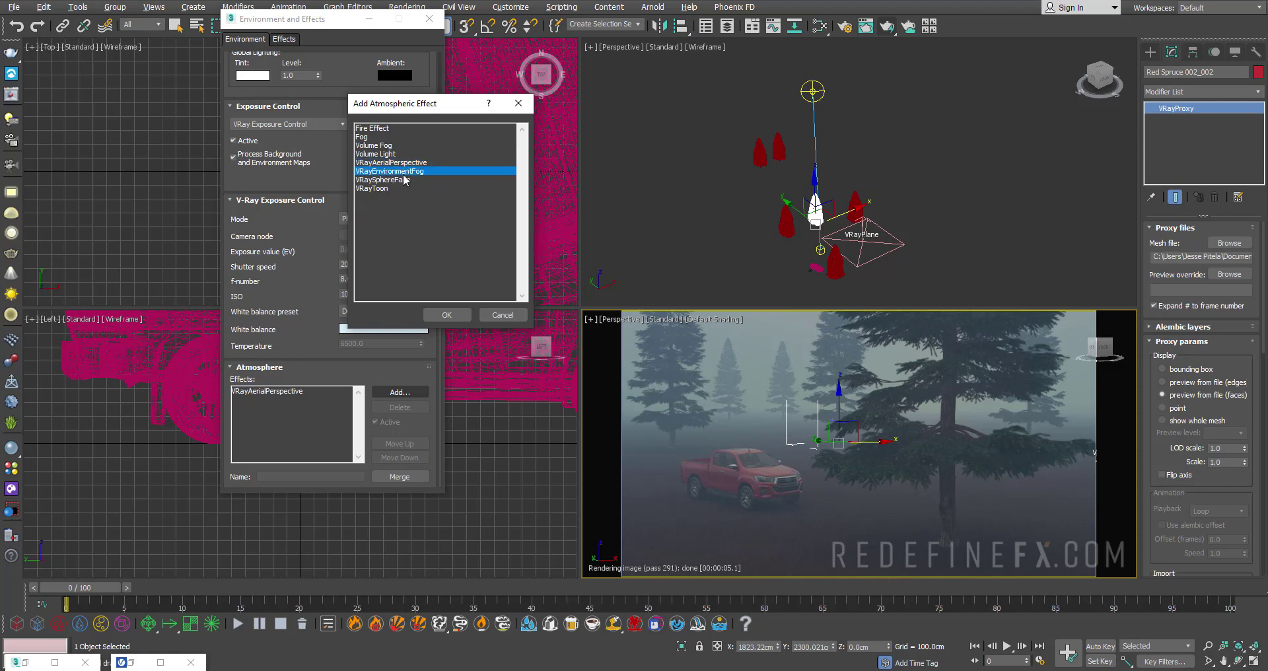
pyautogui.moveTo(396, 105); pyautogui.dragTo(371, 107)
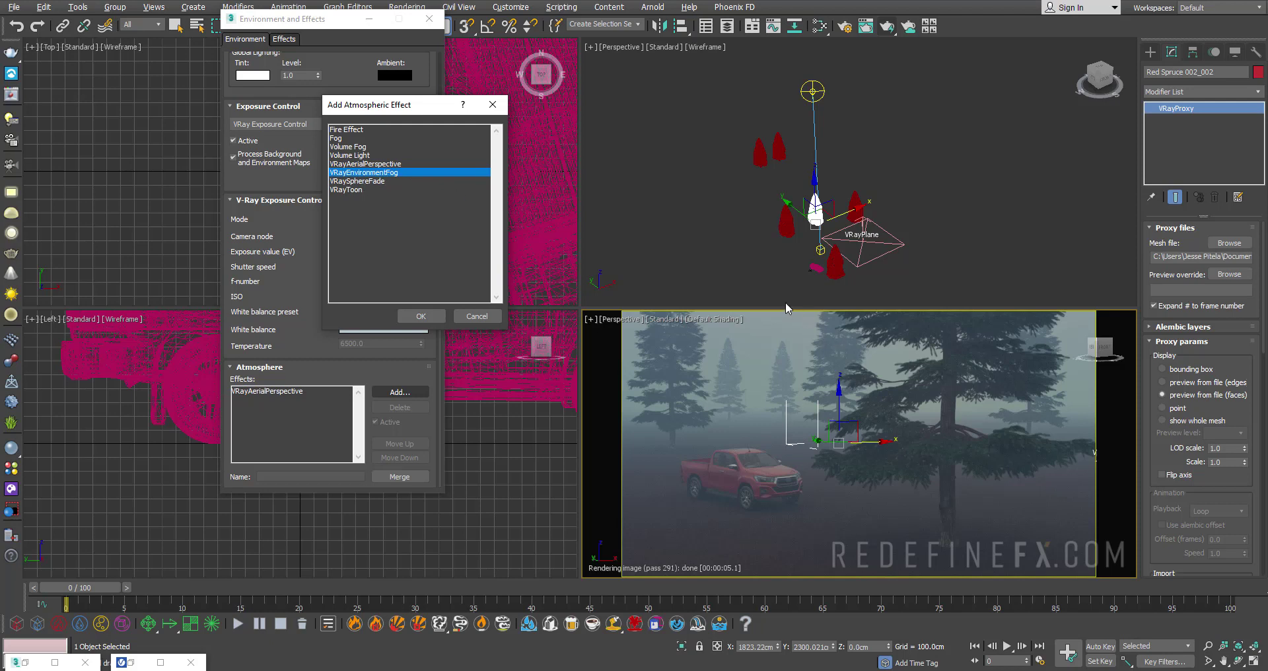
pyautogui.press('Up')
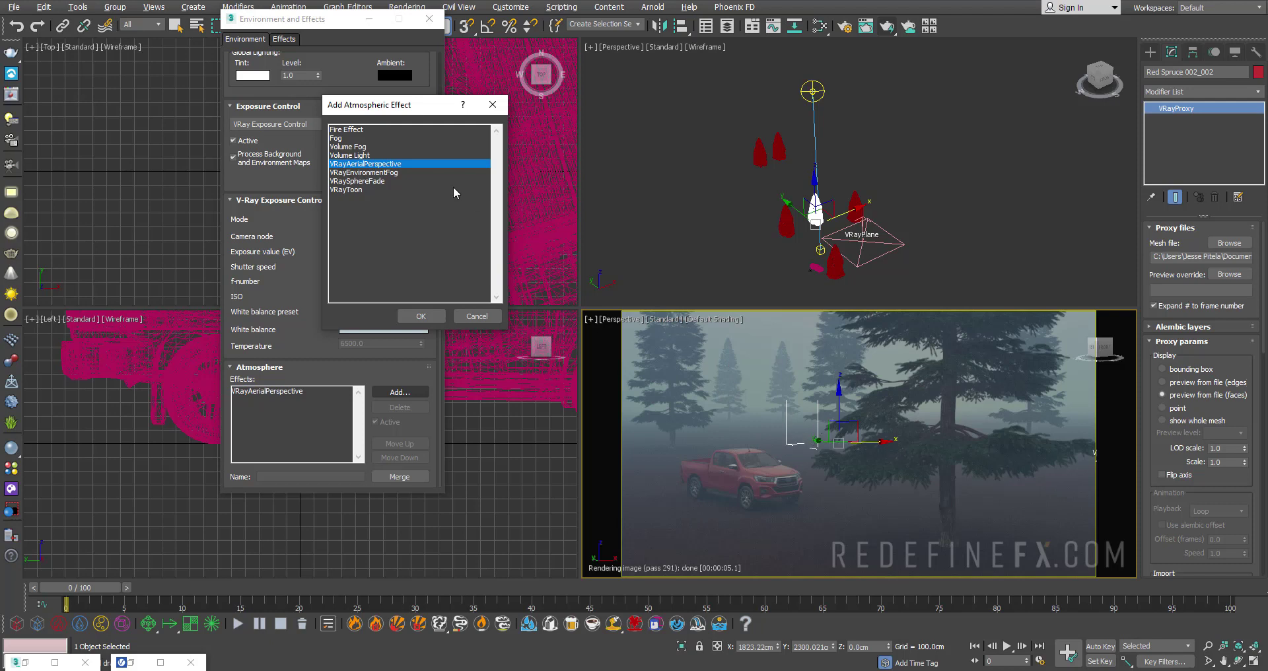
pyautogui.click(371, 172)
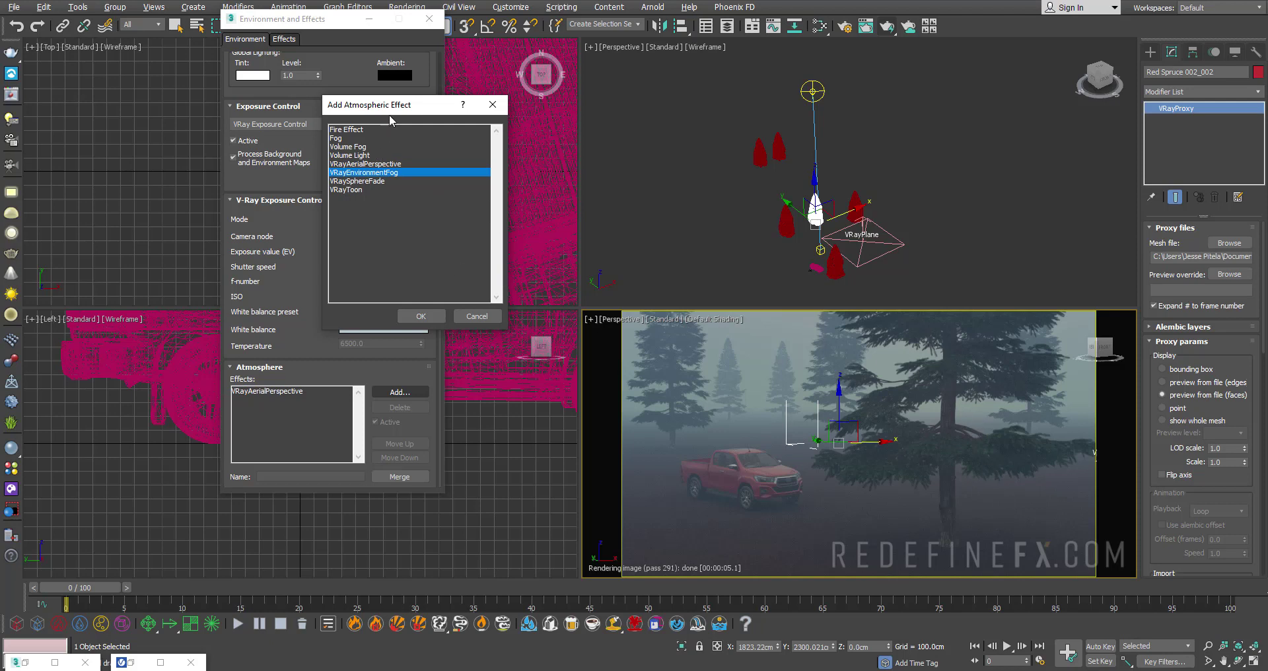
pyautogui.moveTo(390, 116); pyautogui.dragTo(419, 137)
pyautogui.click(404, 184)
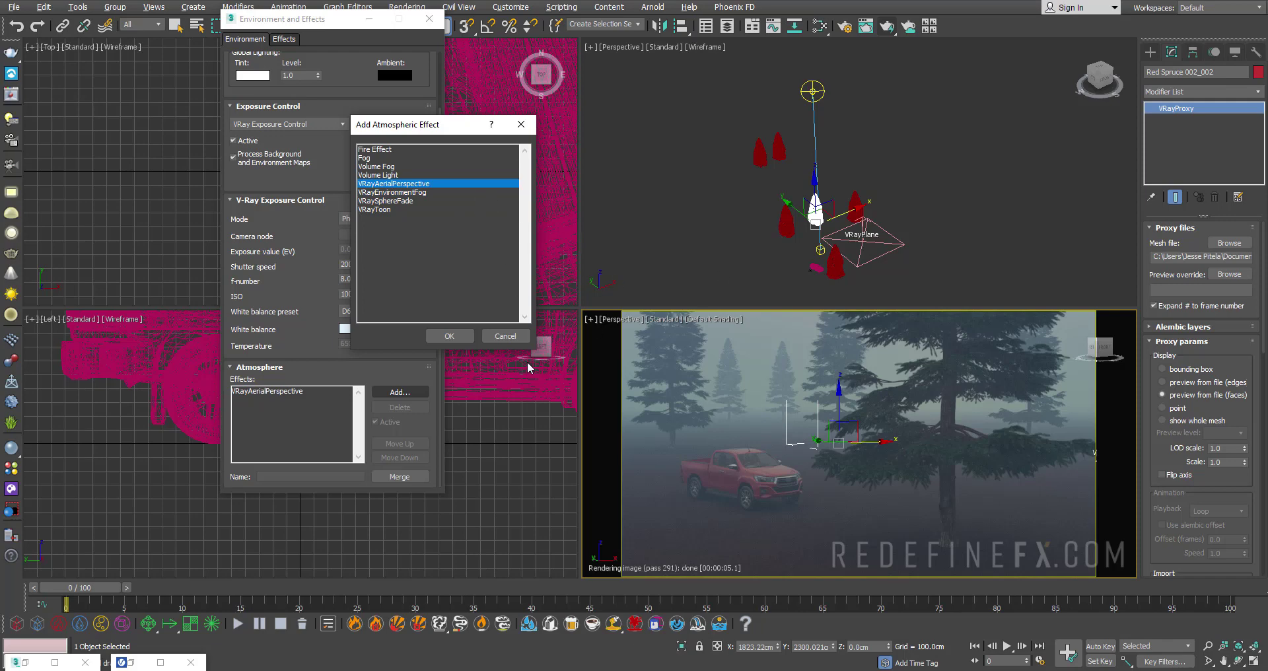
pyautogui.click(379, 192)
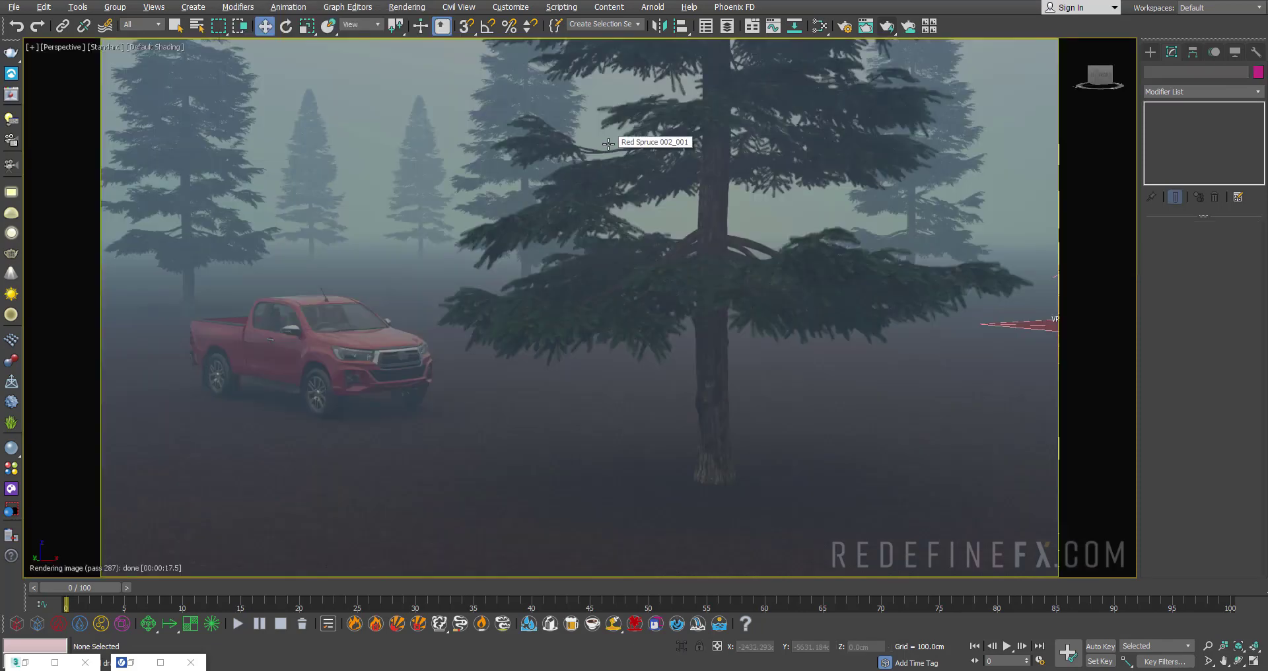
pyautogui.moveTo(525, 227); pyautogui.dragTo(580, 266, button='middle')
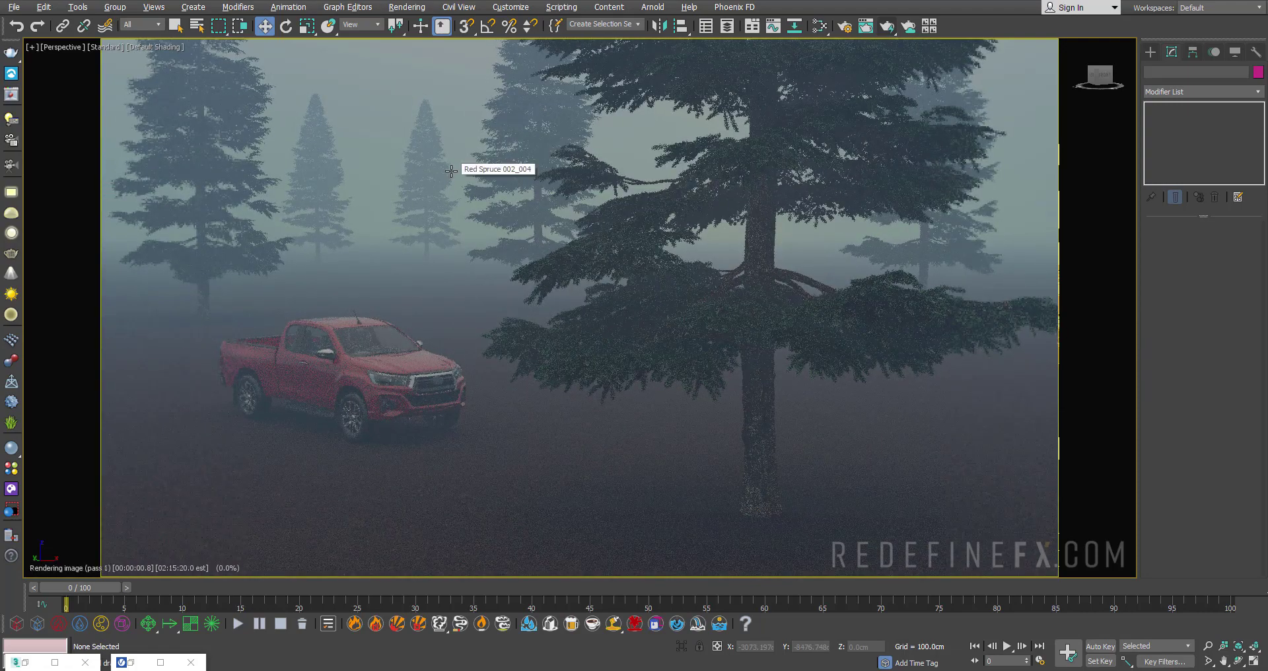